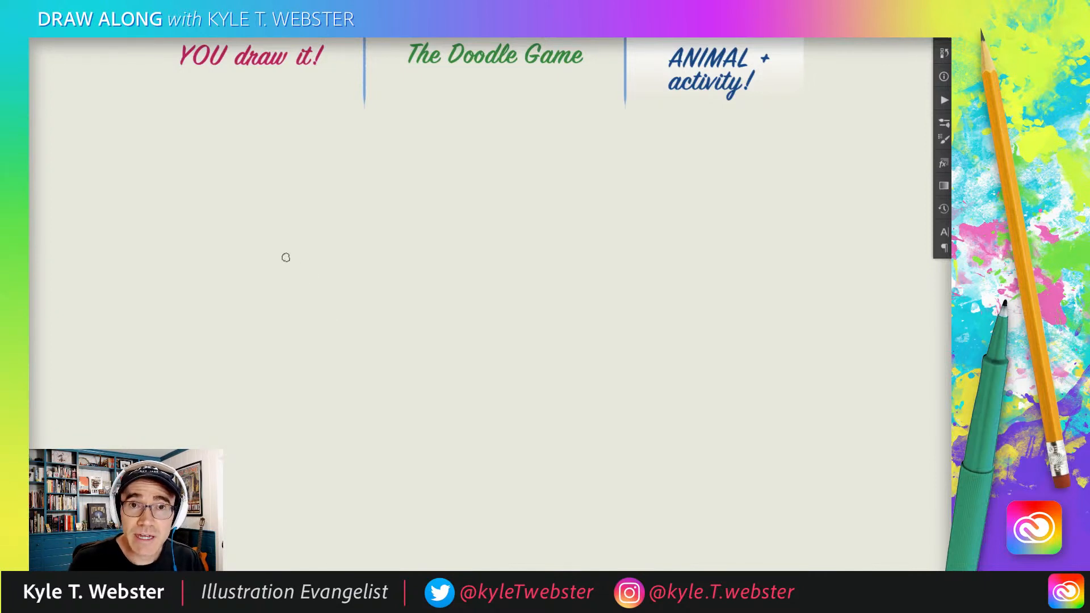
{"action": "left_click_drag", "start_coordinate": [289, 257], "coordinate": [269, 316]}
{"action": "mouse_move", "coordinate": [241, 247]}
{"action": "left_mouse_down"}
{"action": "mouse_move", "coordinate": [221, 243]}
{"action": "mouse_move", "coordinate": [221, 280]}
{"action": "left_mouse_up"}
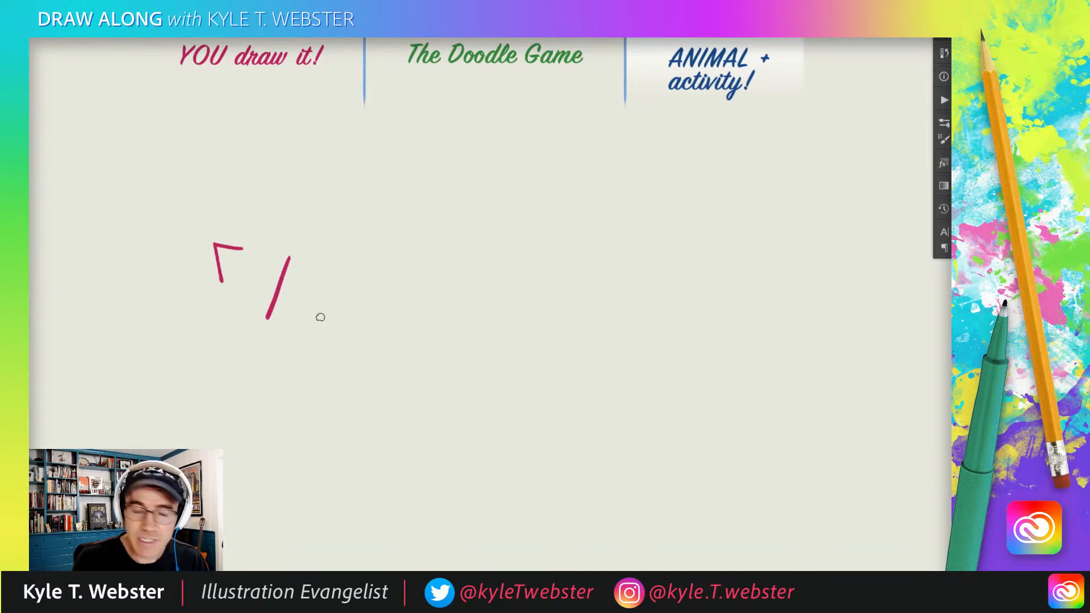
{"action": "mouse_move", "coordinate": [314, 367]}
{"action": "left_mouse_down"}
{"action": "mouse_move", "coordinate": [253, 357]}
{"action": "mouse_move", "coordinate": [205, 370]}
{"action": "left_mouse_up"}
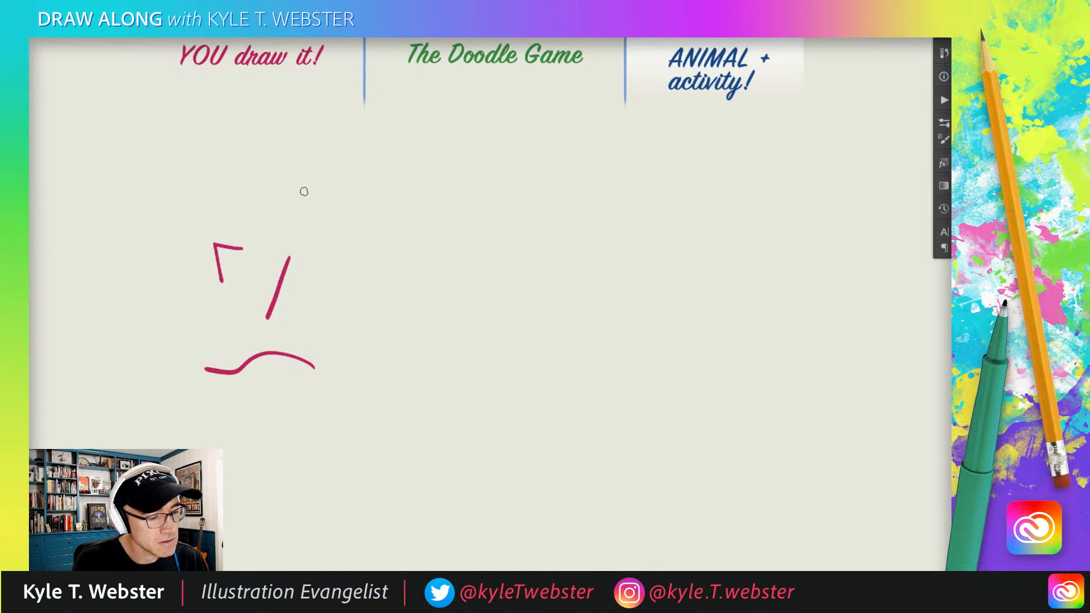
{"action": "left_click_drag", "start_coordinate": [304, 191], "coordinate": [273, 199]}
{"action": "left_click_drag", "start_coordinate": [163, 187], "coordinate": [174, 265]}
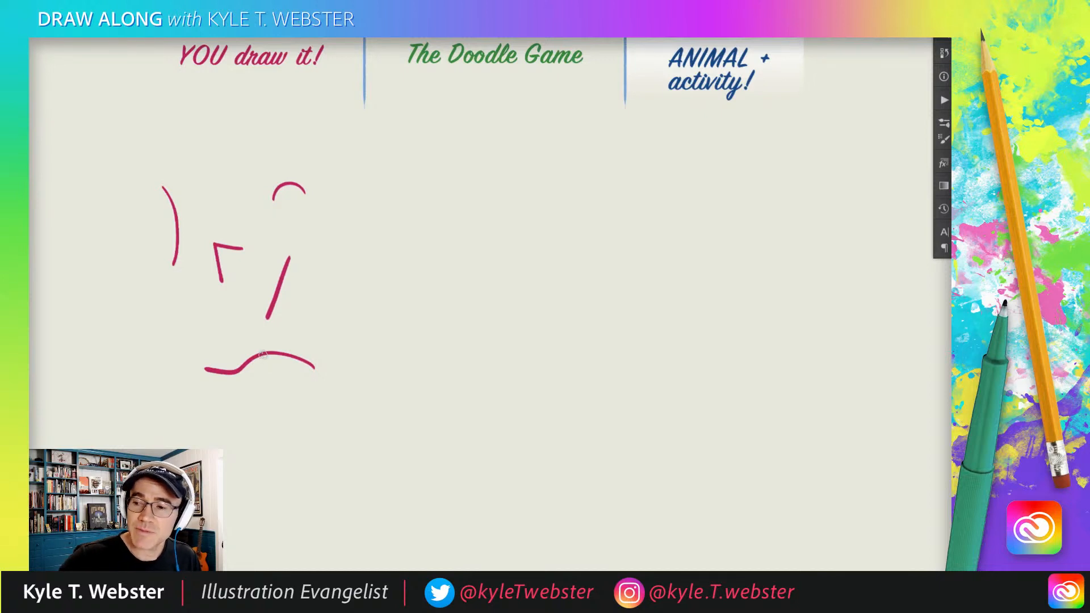
{"action": "key", "text": "ctrl+a"}
{"action": "key", "text": "Delete"}
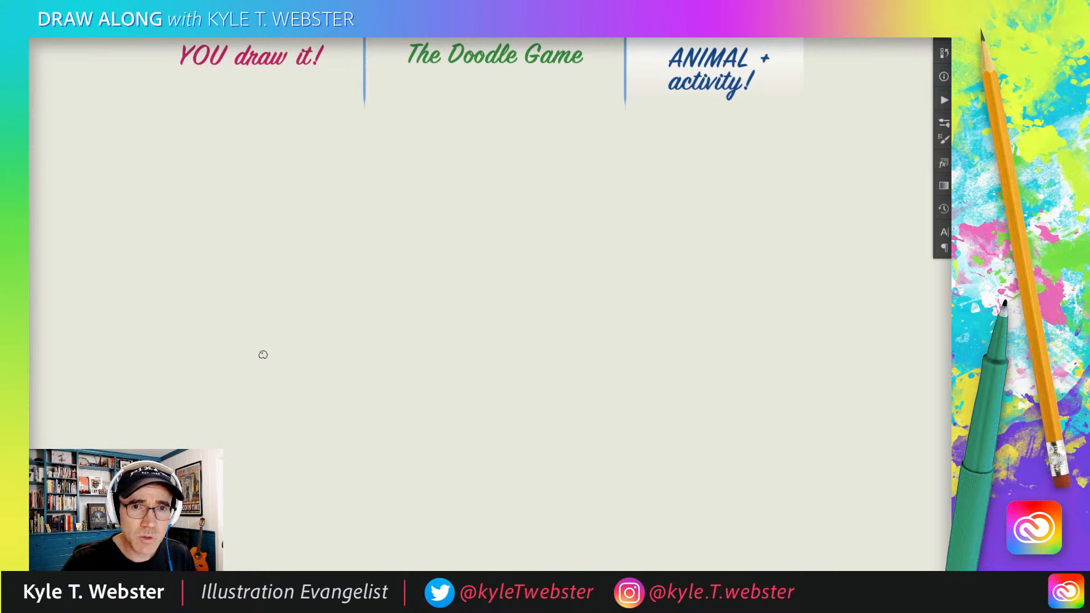
Step: Draw the upper outline of a masked head in crimson: straight vertical back, pointed ear, flat crown and curved brow sloping down to the nose
{"action": "left_click_drag", "start_coordinate": [394, 312], "coordinate": [363, 306]}
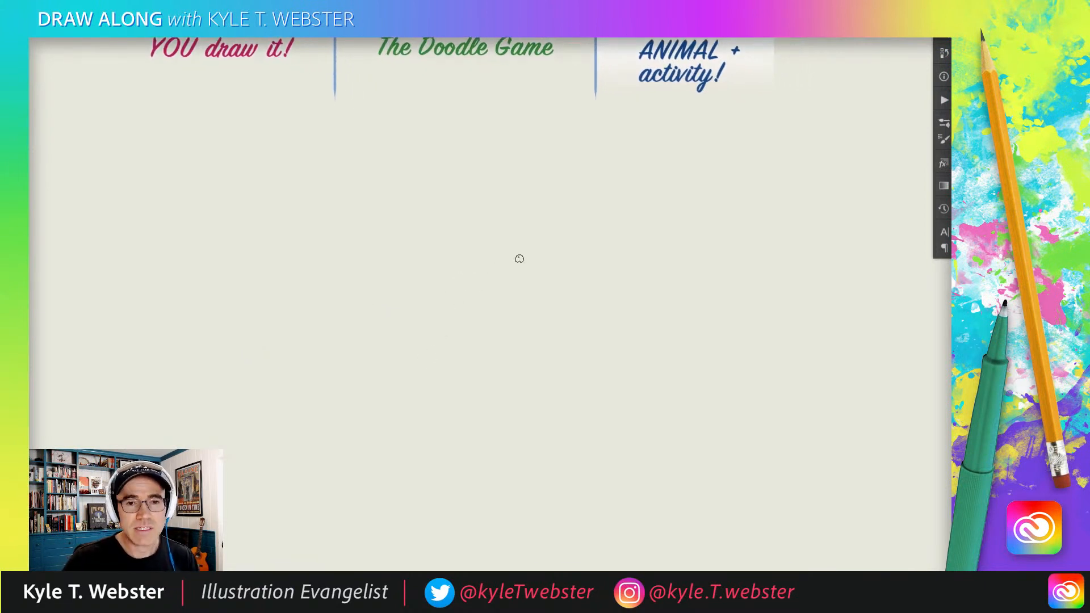
{"action": "left_click_drag", "start_coordinate": [554, 207], "coordinate": [561, 330]}
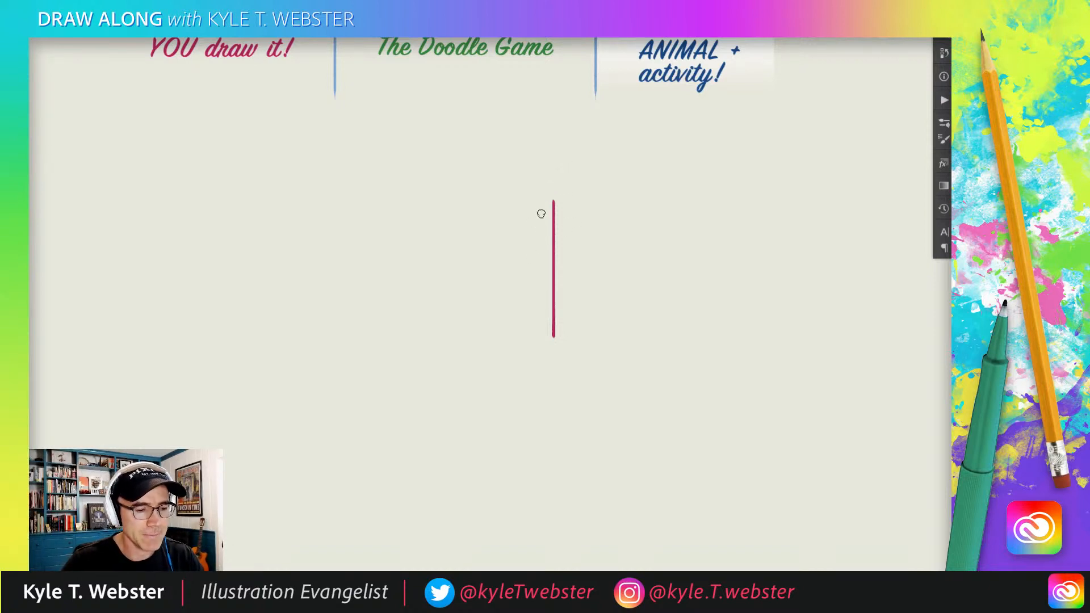
{"action": "scroll", "coordinate": [543, 229], "scroll_direction": "up", "scroll_amount": 1}
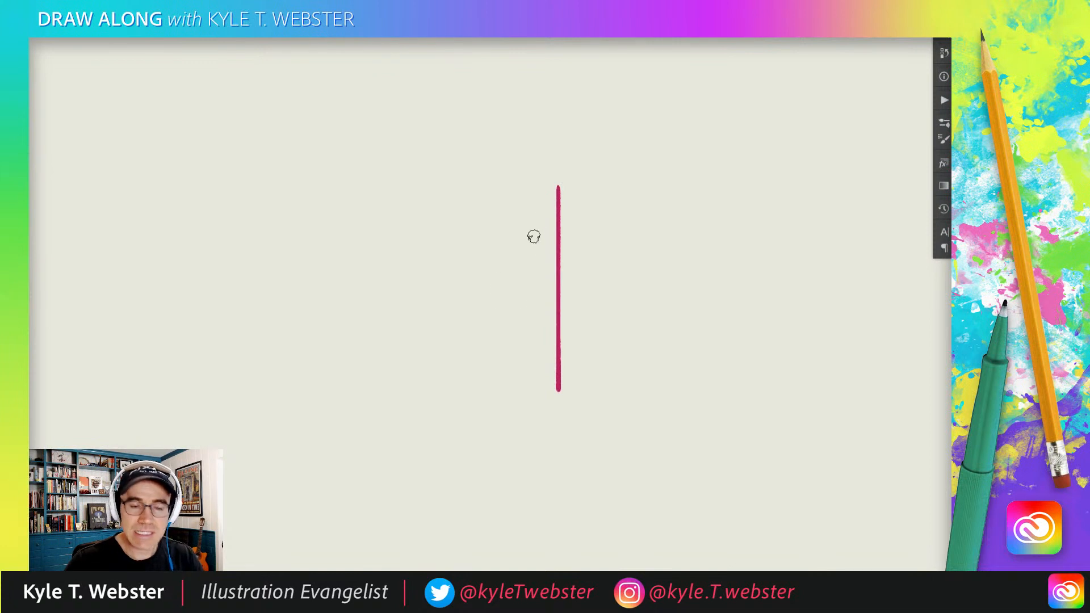
{"action": "left_click_drag", "start_coordinate": [556, 187], "coordinate": [536, 248]}
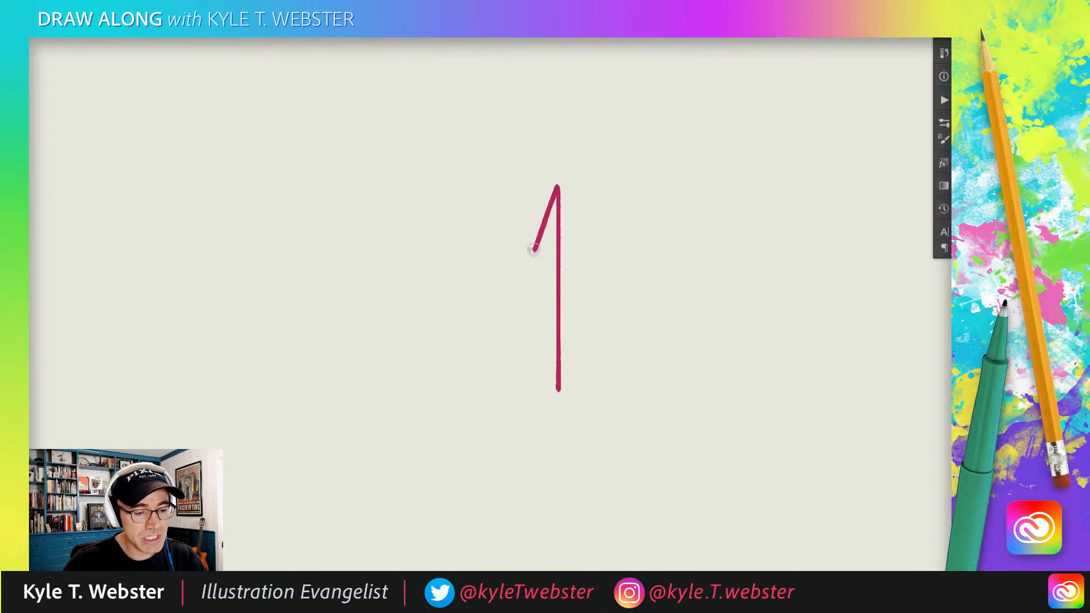
{"action": "left_click_drag", "start_coordinate": [534, 250], "coordinate": [493, 250]}
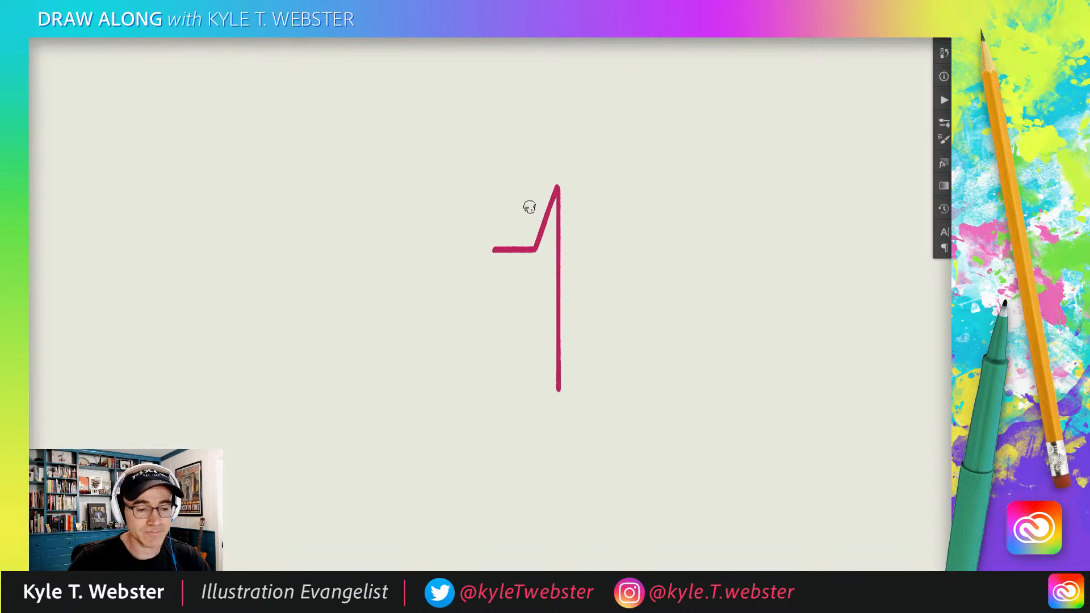
{"action": "mouse_move", "coordinate": [500, 250]}
{"action": "left_mouse_down"}
{"action": "mouse_move", "coordinate": [480, 254]}
{"action": "mouse_move", "coordinate": [468, 278]}
{"action": "left_mouse_up"}
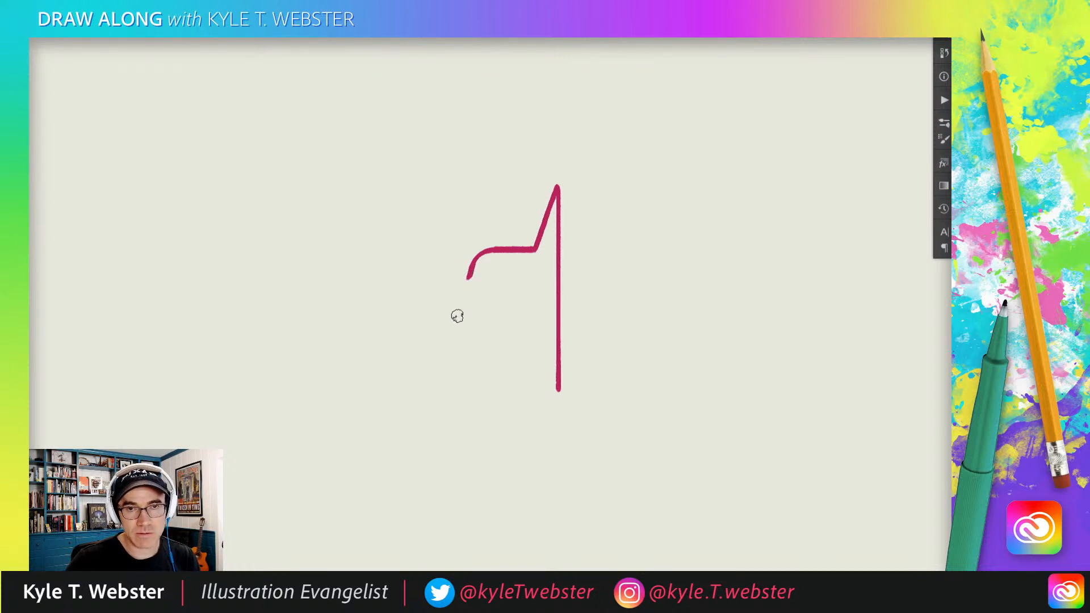
{"action": "left_click_drag", "start_coordinate": [469, 274], "coordinate": [457, 322]}
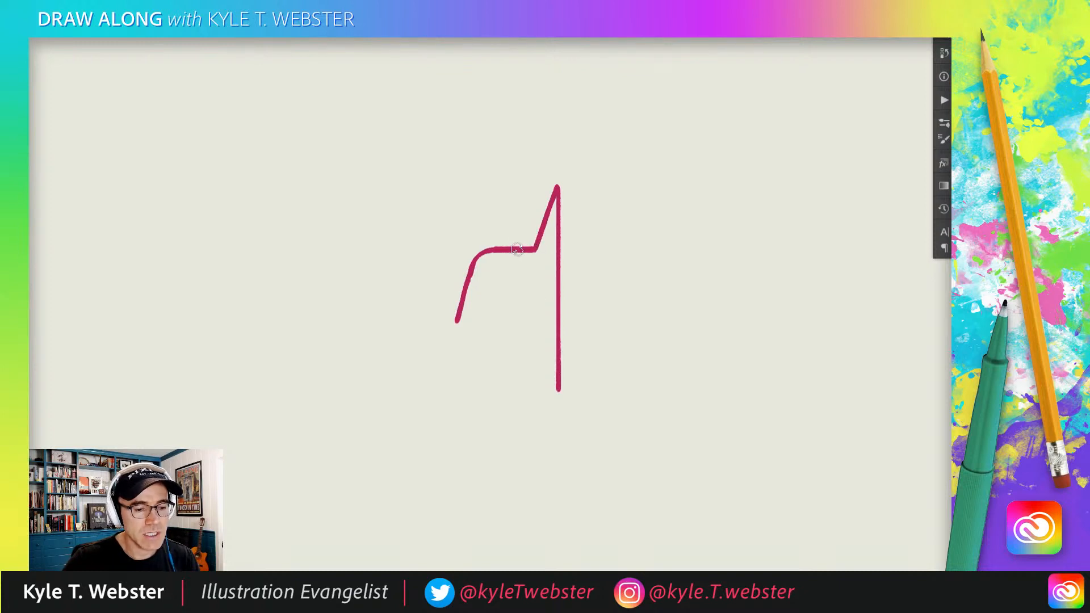
Step: Draw a short horizontal line for the mask's lower edge and a small rectangular jaw beneath it
{"action": "left_click", "coordinate": [502, 324]}
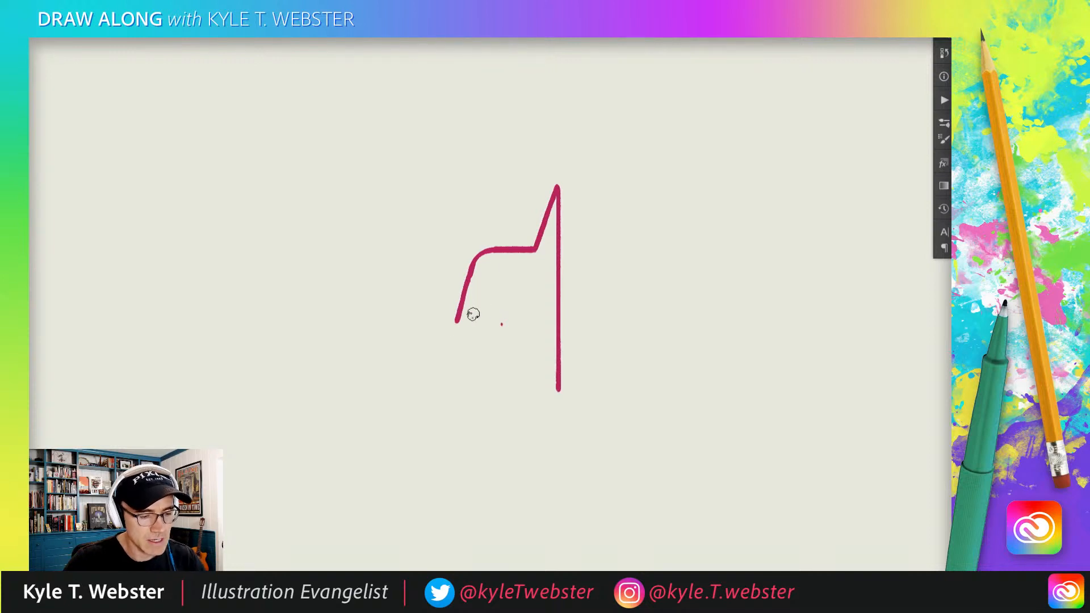
{"action": "left_click_drag", "start_coordinate": [502, 322], "coordinate": [459, 322]}
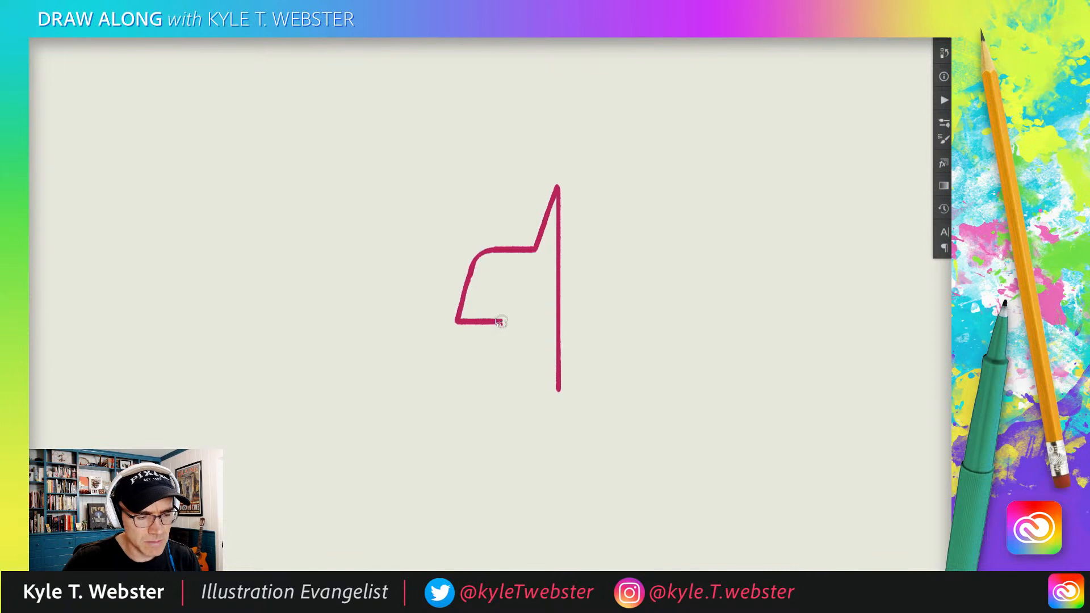
{"action": "left_click_drag", "start_coordinate": [500, 321], "coordinate": [501, 350]}
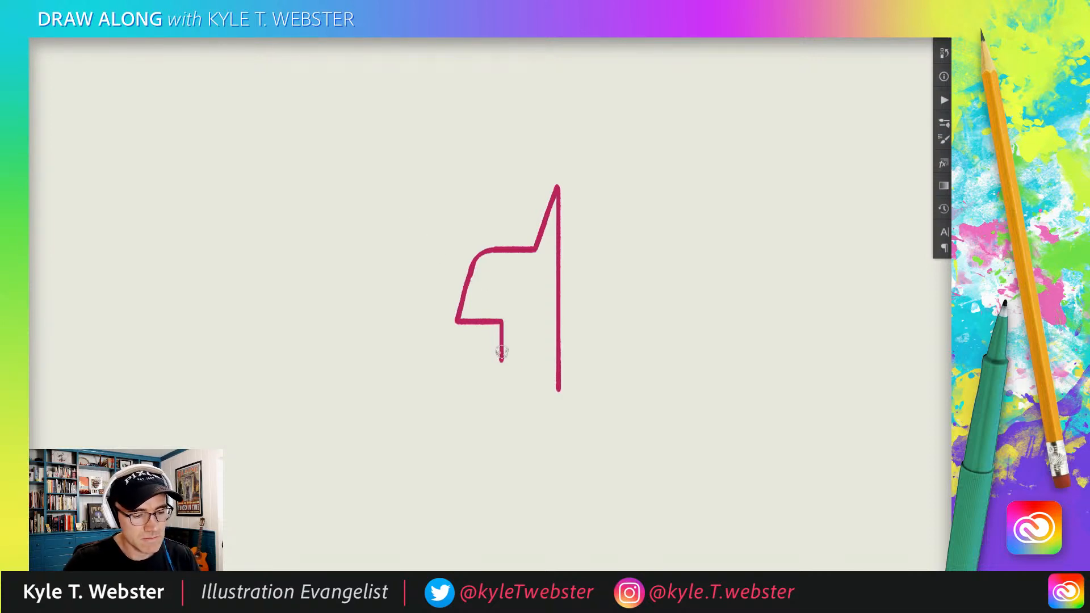
{"action": "left_click_drag", "start_coordinate": [501, 352], "coordinate": [501, 358]}
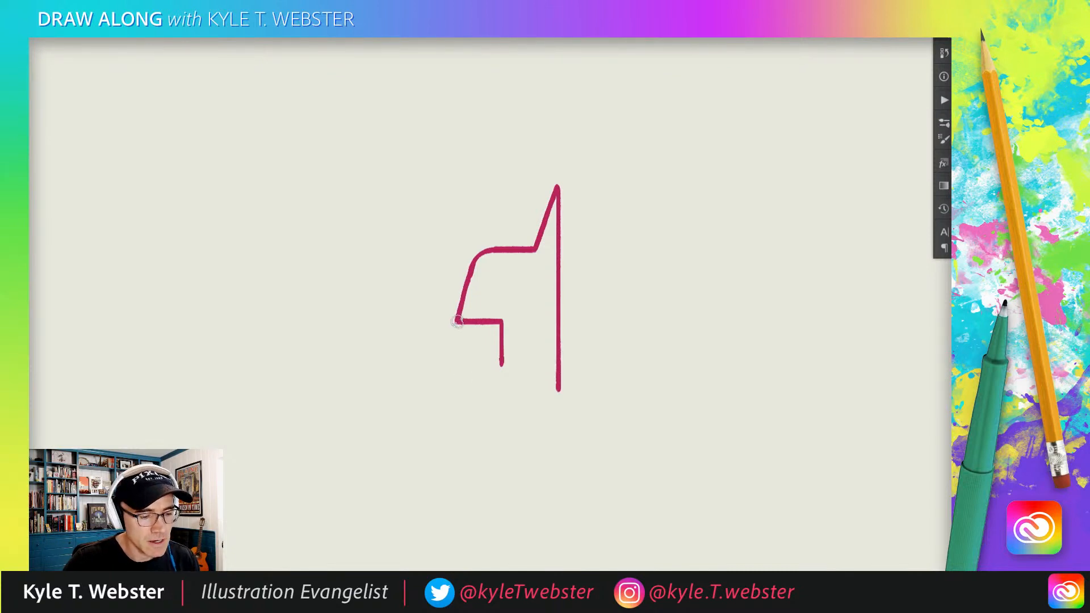
{"action": "left_click_drag", "start_coordinate": [458, 322], "coordinate": [473, 323]}
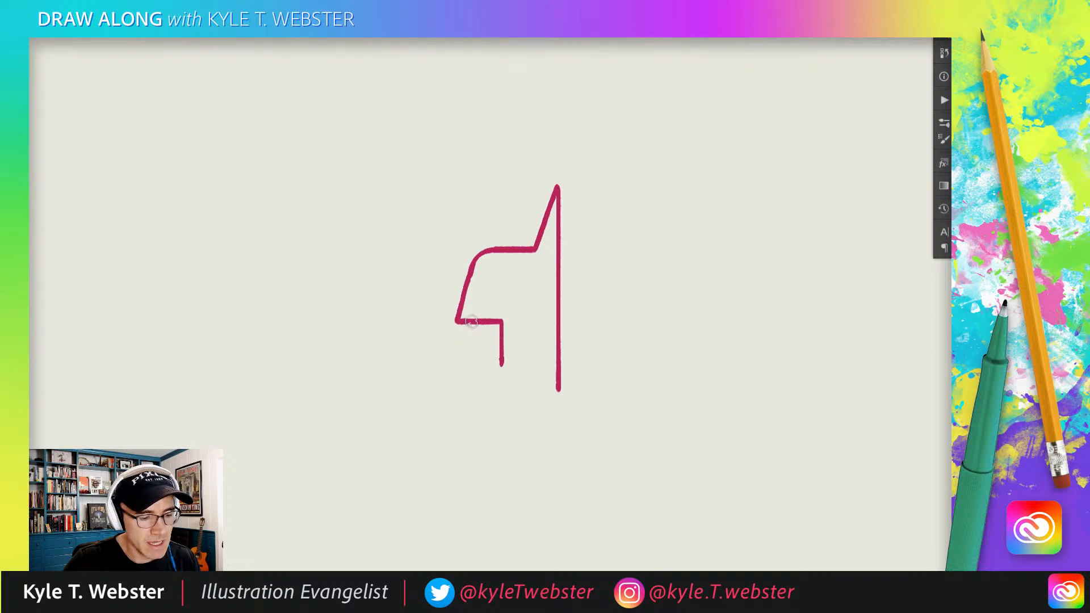
{"action": "left_click_drag", "start_coordinate": [471, 324], "coordinate": [471, 350]}
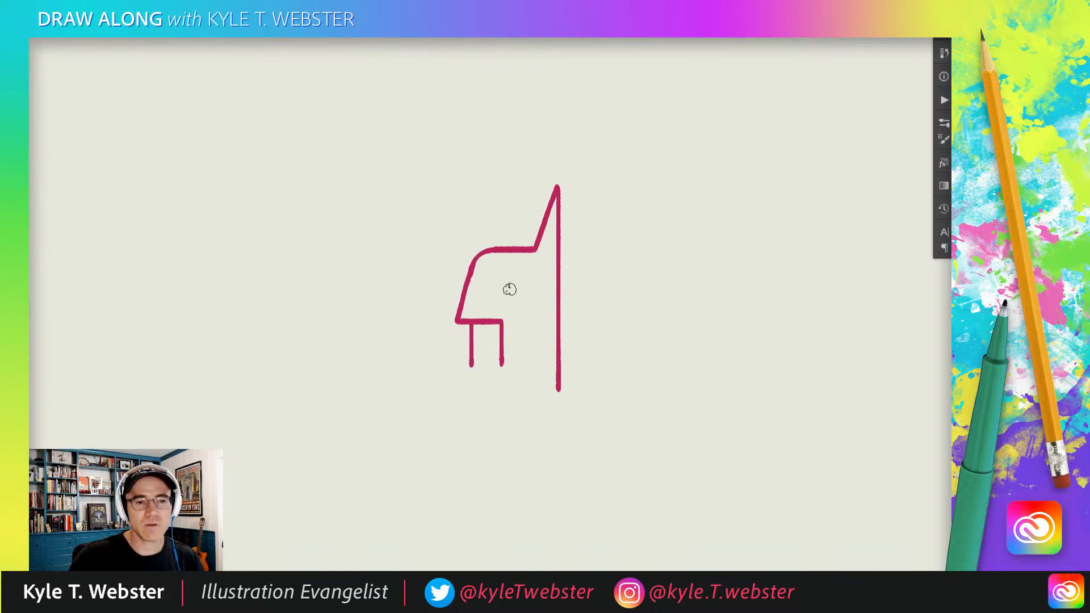
{"action": "left_click_drag", "start_coordinate": [472, 365], "coordinate": [498, 365]}
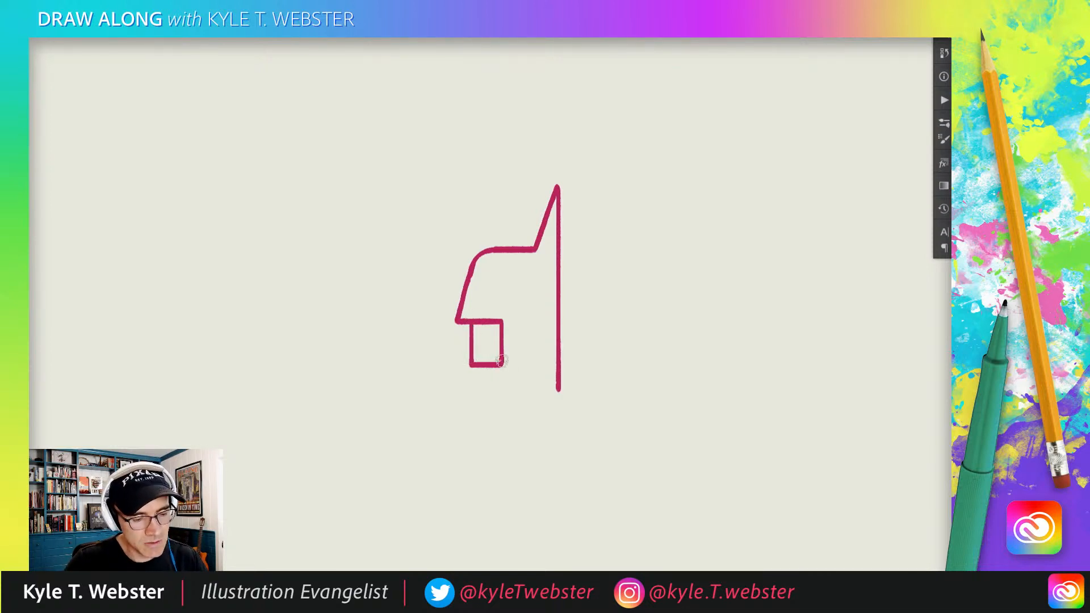
Step: Extend the figure below the head with a slanted front neck line, an outward-sloping back line and a short vertical chest line
{"action": "left_click_drag", "start_coordinate": [446, 306], "coordinate": [451, 260]}
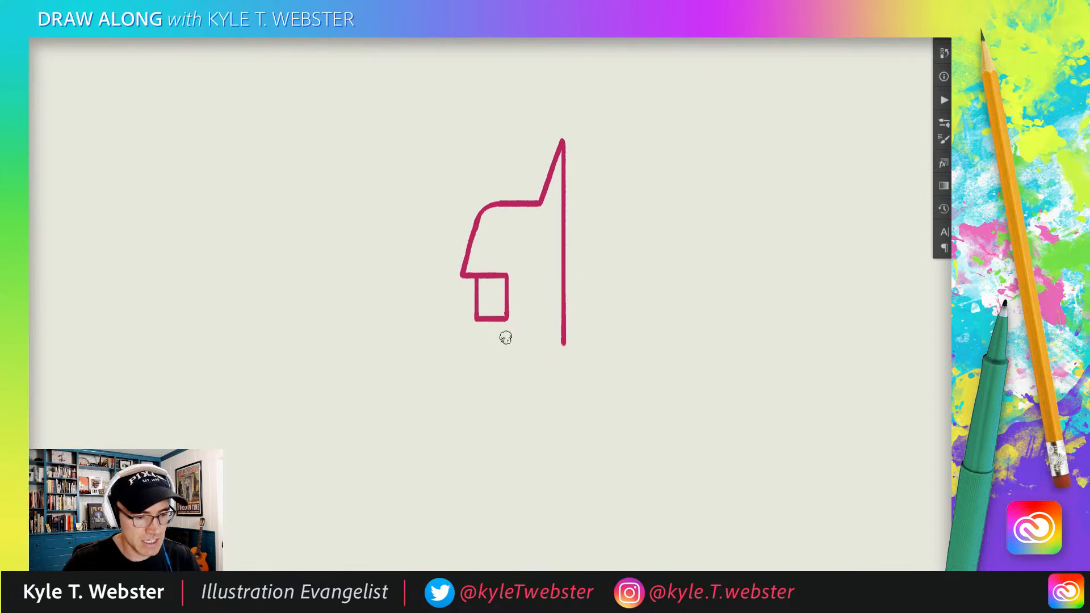
{"action": "left_click_drag", "start_coordinate": [505, 319], "coordinate": [477, 393]}
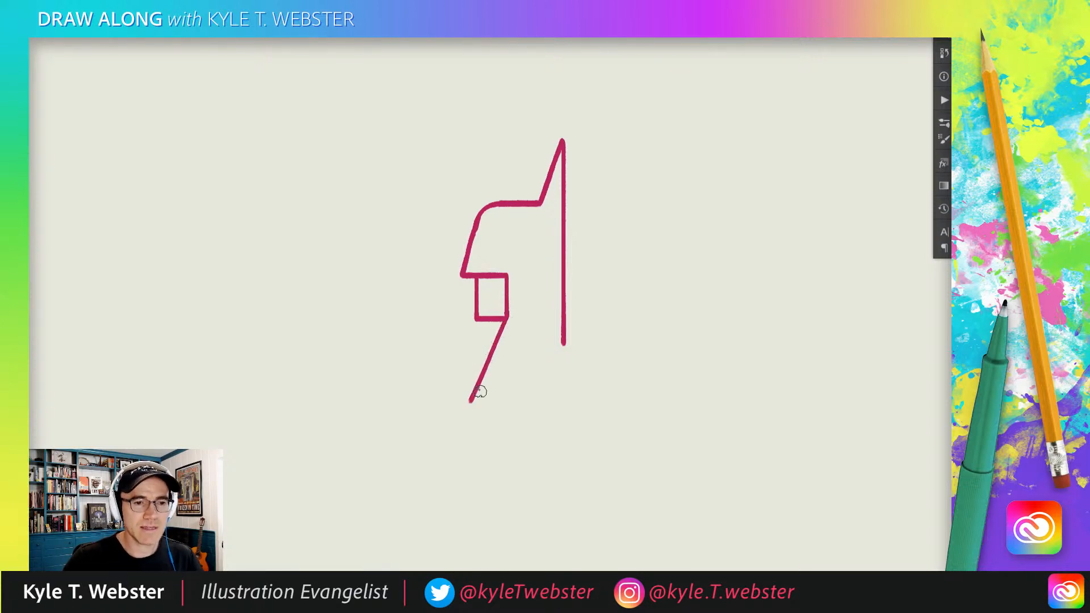
{"action": "left_click_drag", "start_coordinate": [383, 287], "coordinate": [367, 273]}
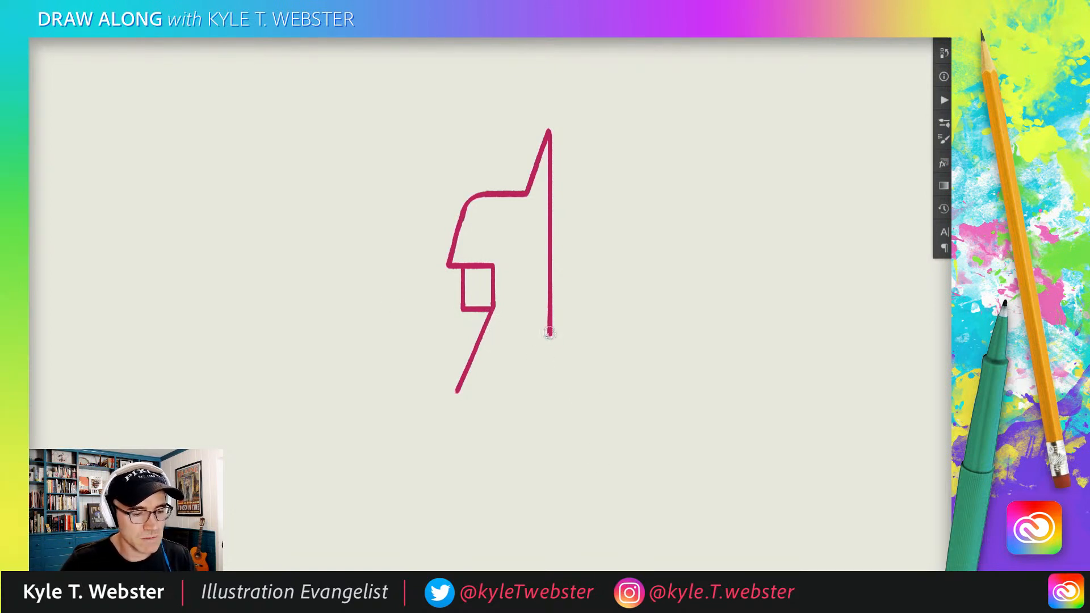
{"action": "left_click_drag", "start_coordinate": [550, 334], "coordinate": [591, 450]}
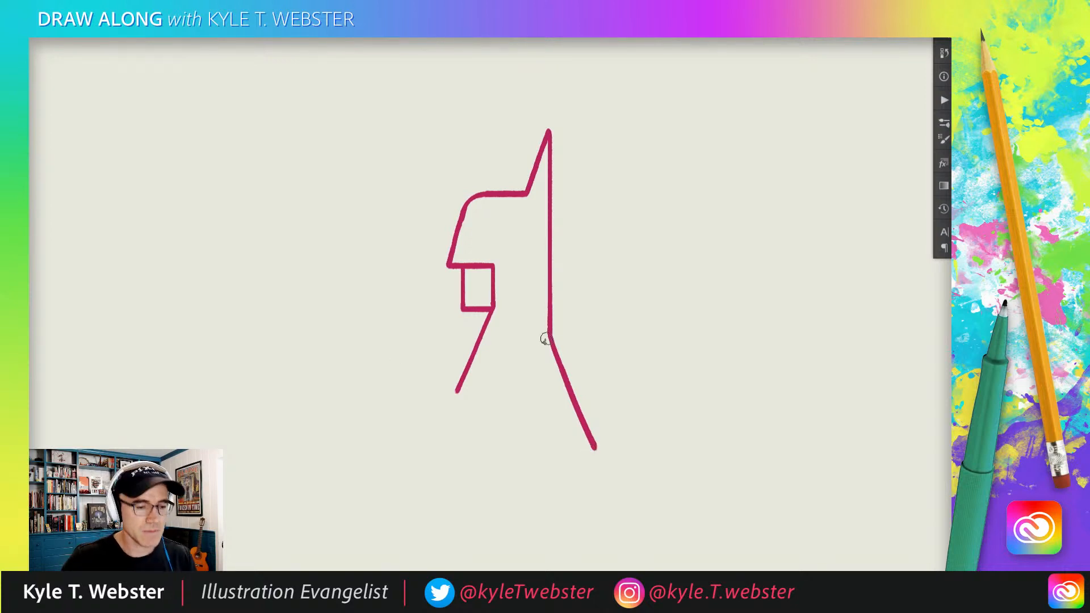
{"action": "key", "text": "ctrl+z"}
{"action": "left_click_drag", "start_coordinate": [550, 333], "coordinate": [582, 437]}
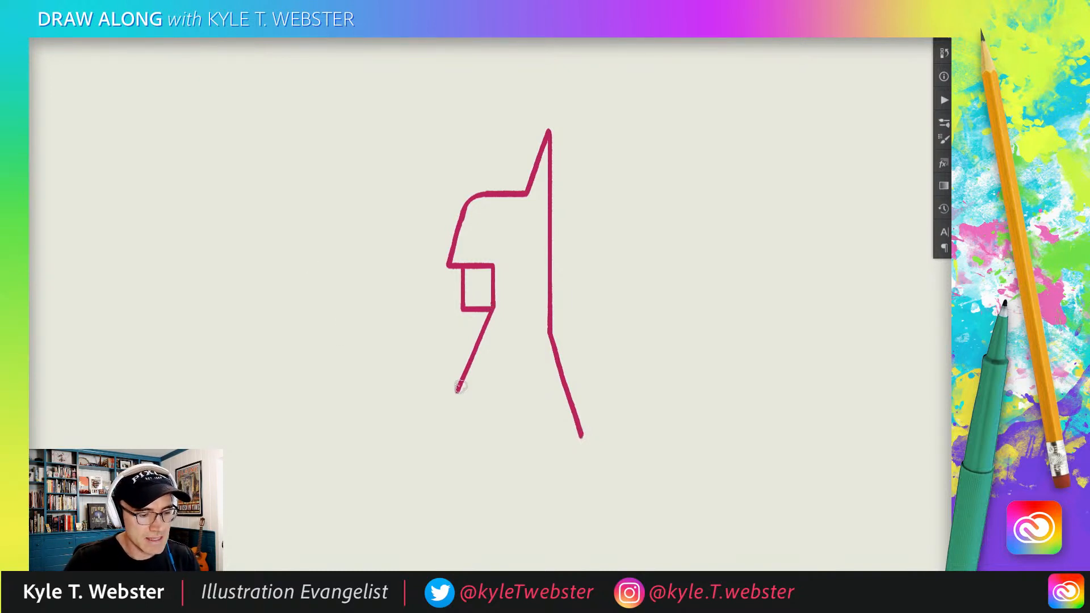
{"action": "left_click_drag", "start_coordinate": [457, 391], "coordinate": [451, 441]}
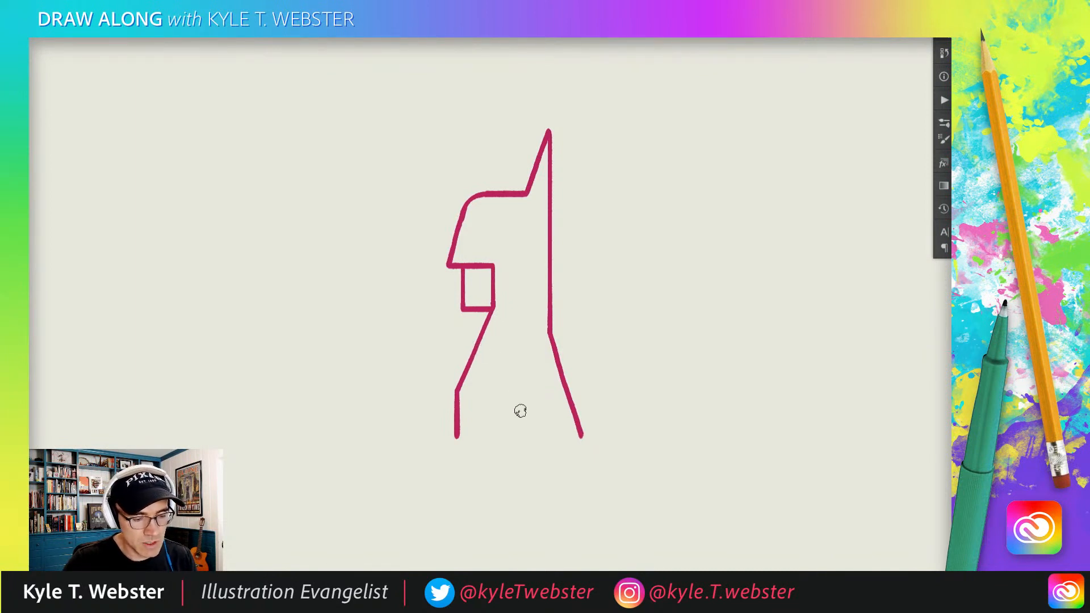
Step: Add a long curved cape edge, a small arc on the chest and two short fold strokes beside the neck
{"action": "mouse_move", "coordinate": [475, 350]}
{"action": "left_mouse_down"}
{"action": "mouse_move", "coordinate": [503, 373]}
{"action": "mouse_move", "coordinate": [522, 437]}
{"action": "left_mouse_up"}
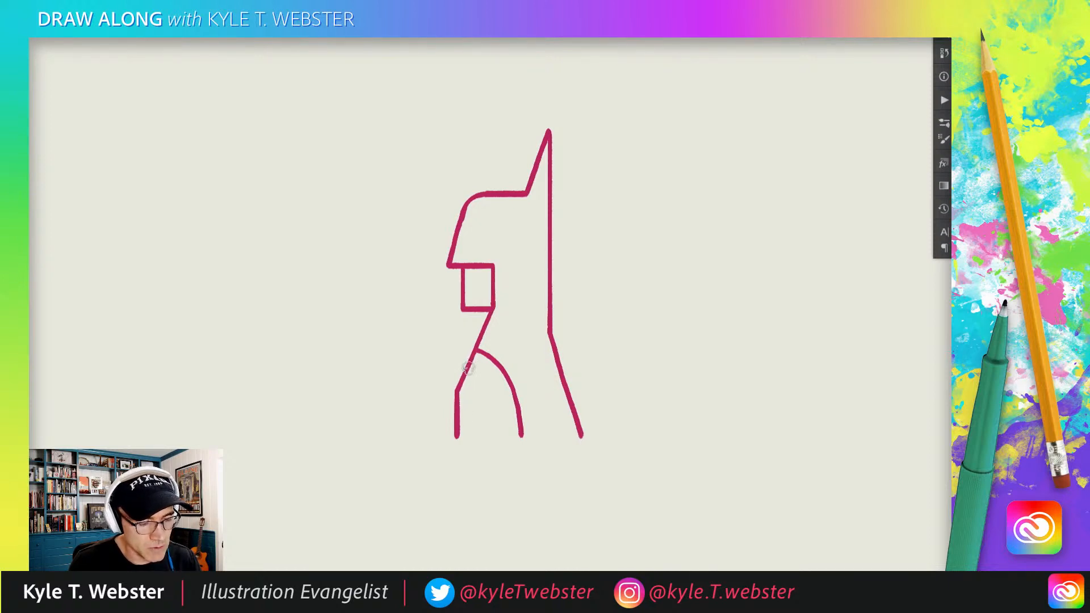
{"action": "mouse_move", "coordinate": [469, 368]}
{"action": "left_mouse_down"}
{"action": "mouse_move", "coordinate": [474, 399]}
{"action": "mouse_move", "coordinate": [459, 420]}
{"action": "left_mouse_up"}
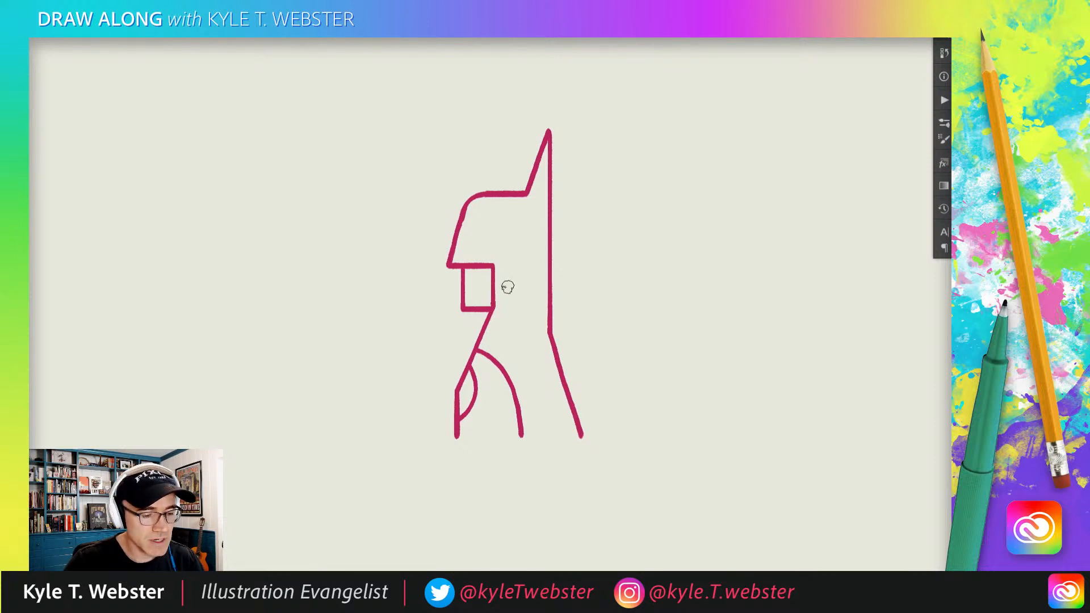
{"action": "left_click_drag", "start_coordinate": [532, 332], "coordinate": [497, 335]}
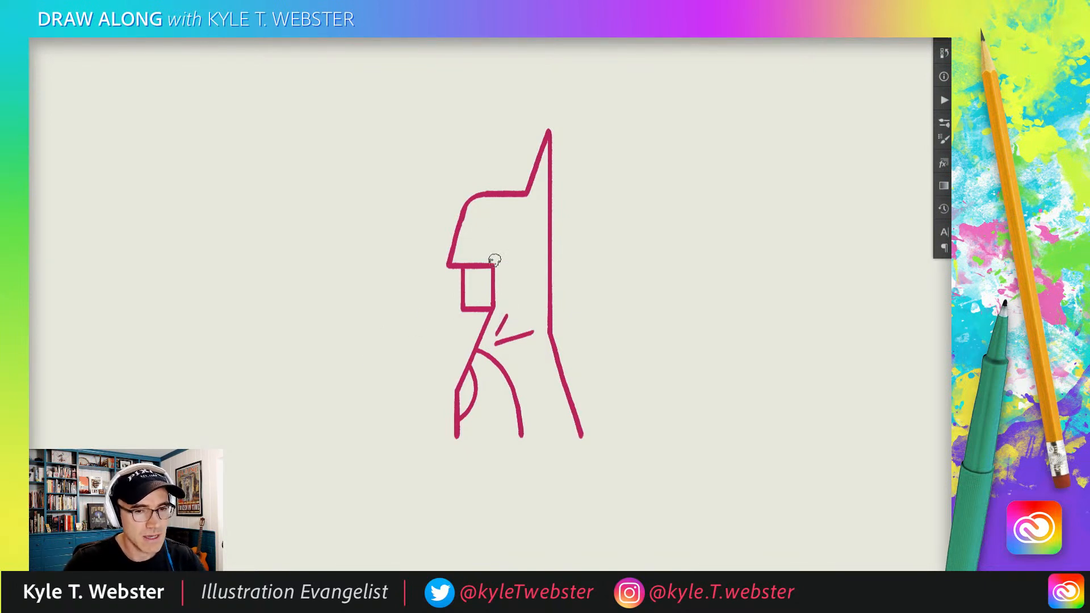
Step: Add a short slanted mouth stroke inside the jaw and a short slanted eye stroke on the mask
{"action": "scroll", "coordinate": [464, 273], "scroll_direction": "up", "scroll_amount": 5}
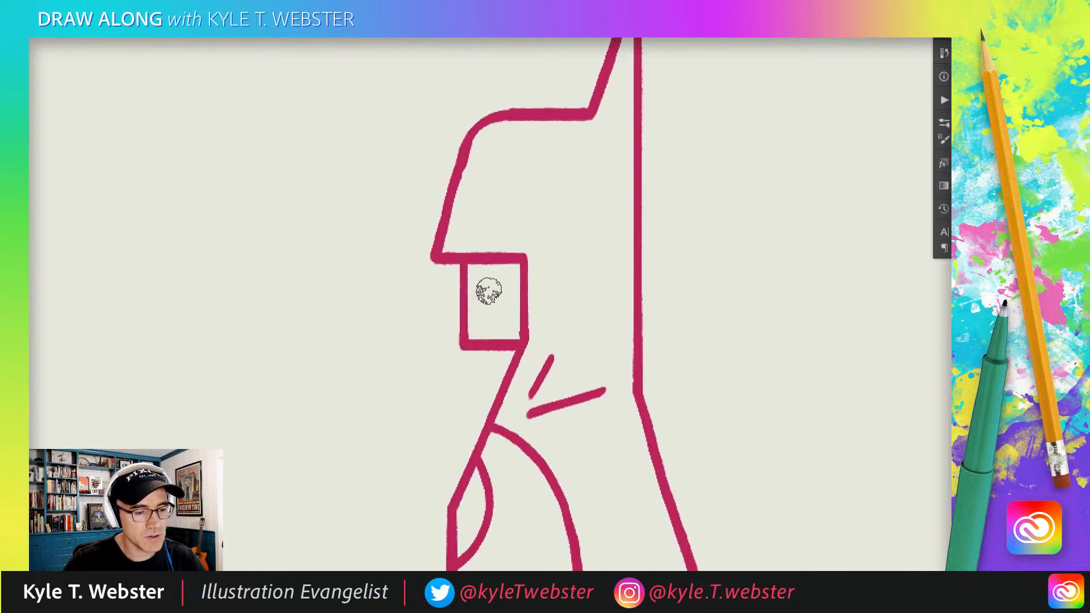
{"action": "mouse_move", "coordinate": [438, 282]}
{"action": "left_mouse_down"}
{"action": "mouse_move", "coordinate": [424, 292]}
{"action": "mouse_move", "coordinate": [455, 314]}
{"action": "left_mouse_up"}
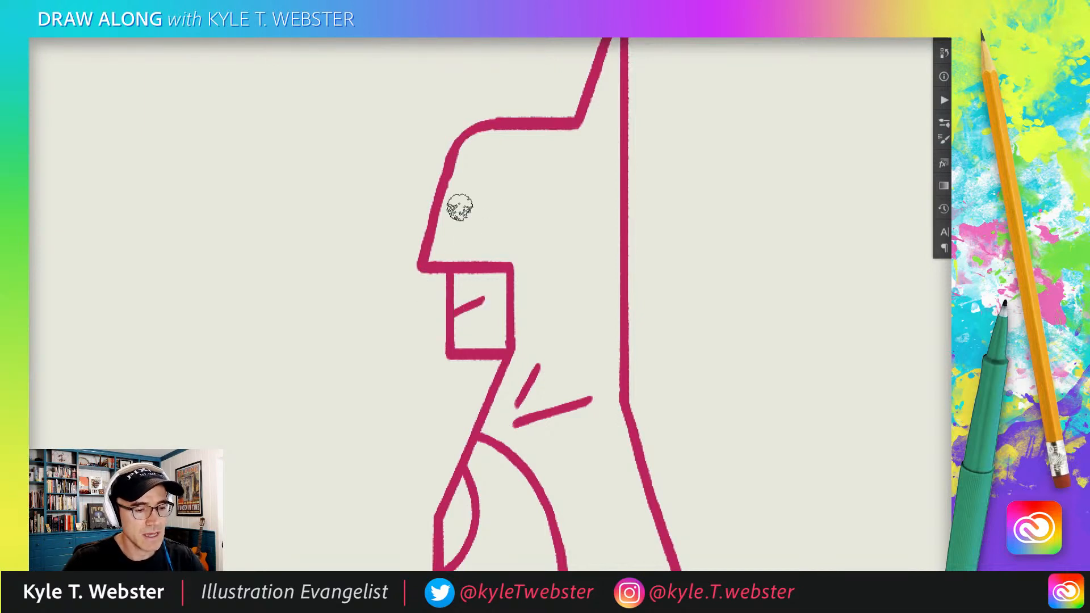
{"action": "left_click_drag", "start_coordinate": [494, 205], "coordinate": [465, 221]}
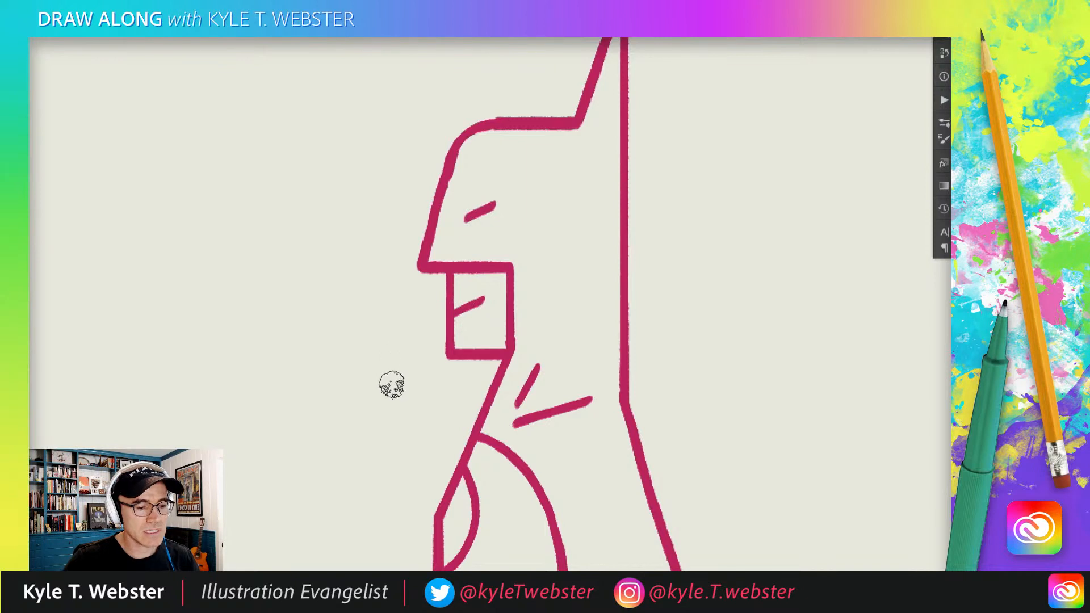
Step: Move the finished masked figure to the right side of the canvas, clear of the middle drawing area
{"action": "mouse_move", "coordinate": [412, 400]}
{"action": "left_mouse_down"}
{"action": "mouse_move", "coordinate": [397, 404]}
{"action": "mouse_move", "coordinate": [417, 350]}
{"action": "mouse_move", "coordinate": [280, 366]}
{"action": "left_mouse_up"}
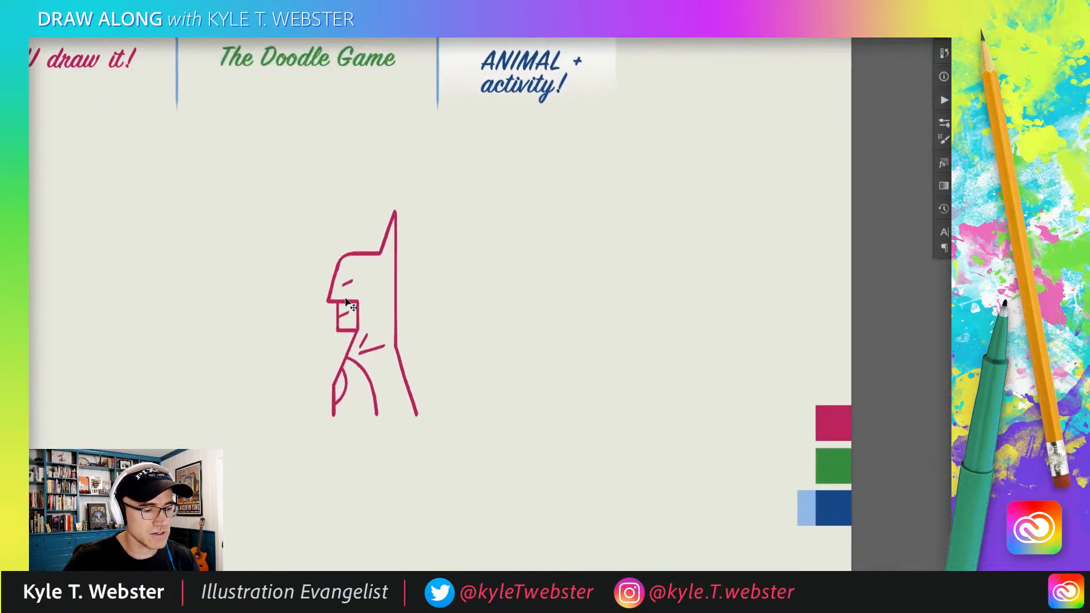
{"action": "left_click_drag", "start_coordinate": [348, 304], "coordinate": [645, 309]}
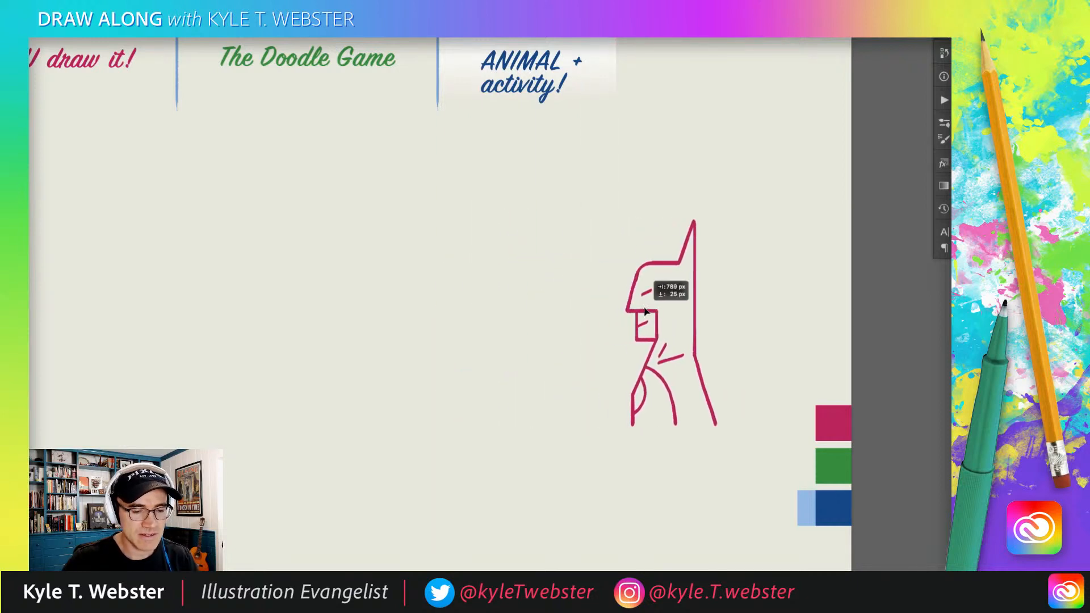
{"action": "left_click_drag", "start_coordinate": [309, 389], "coordinate": [509, 390]}
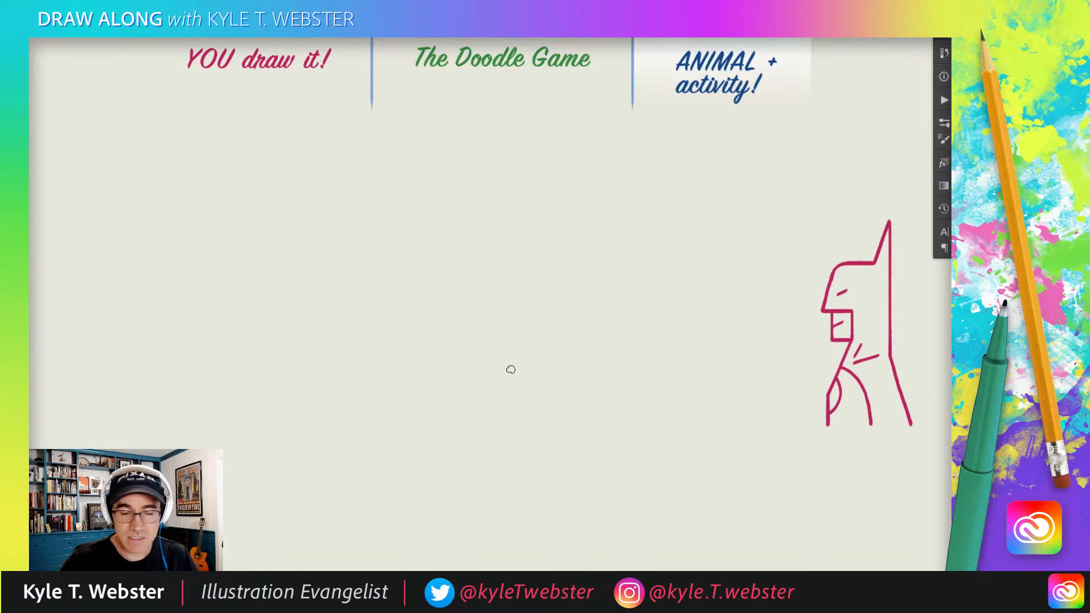
{"action": "scroll", "coordinate": [398, 350], "scroll_direction": "down", "scroll_amount": 4}
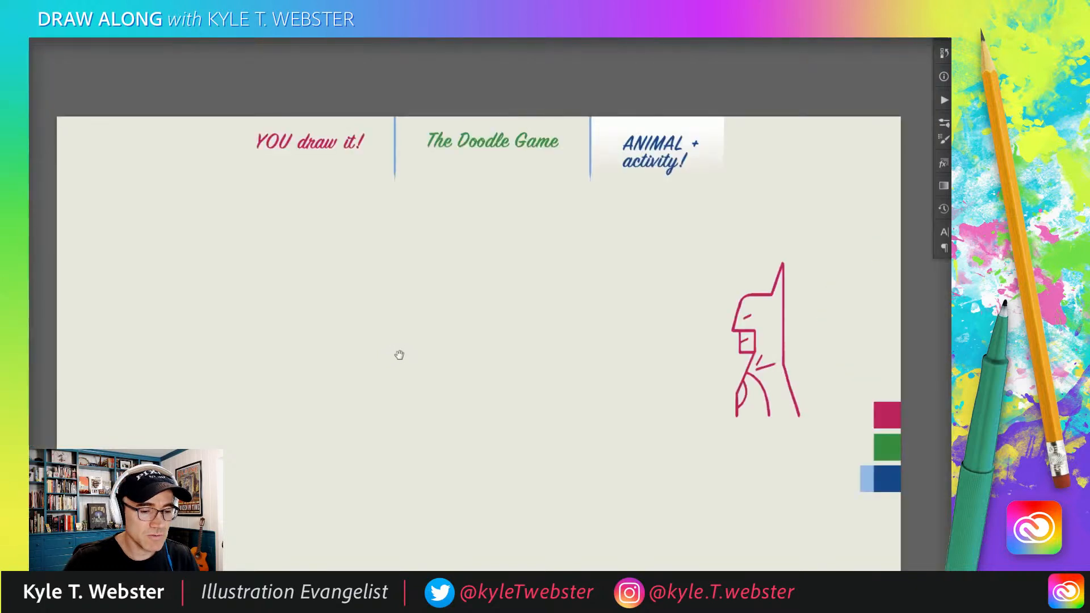
{"action": "left_click_drag", "start_coordinate": [399, 355], "coordinate": [387, 322]}
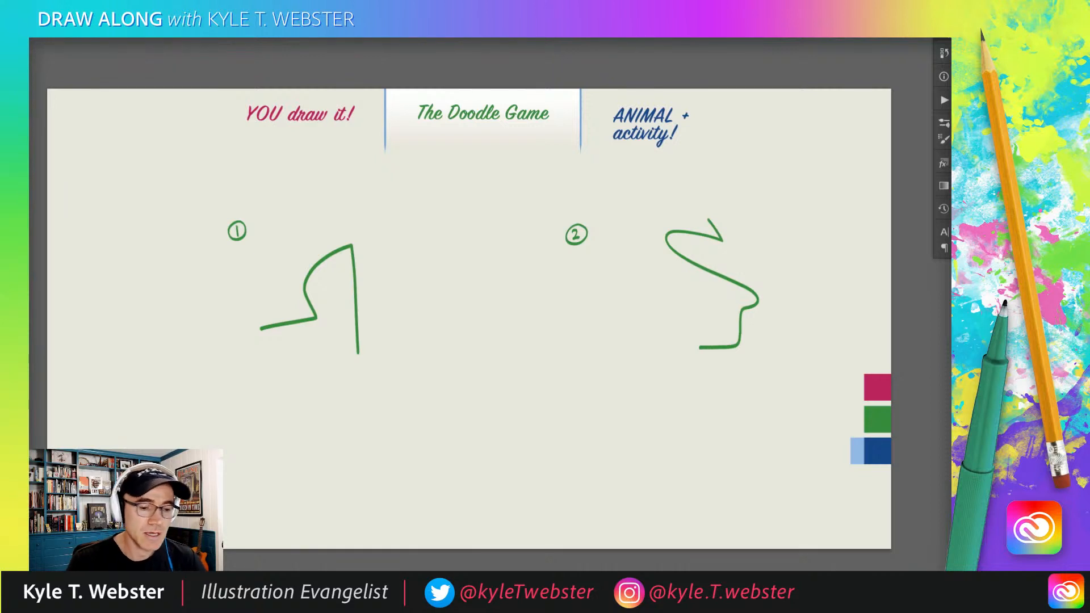
Step: Select the green line doodles beside numbers 1 and 2 and move them together lower on the canvas
{"action": "scroll", "coordinate": [288, 407], "scroll_direction": "up", "scroll_amount": 2}
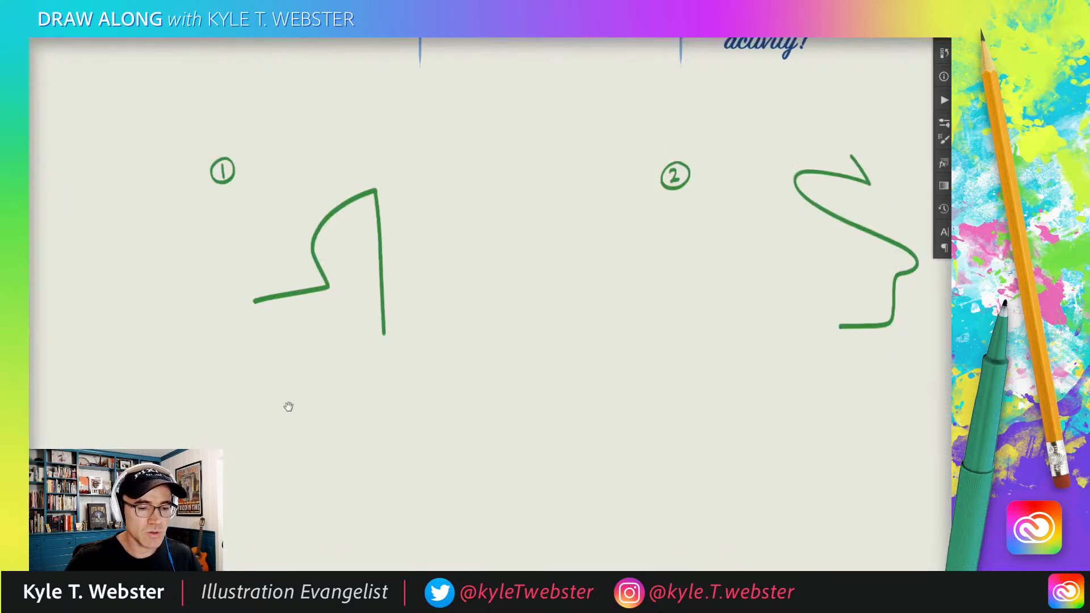
{"action": "left_click_drag", "start_coordinate": [287, 406], "coordinate": [227, 430]}
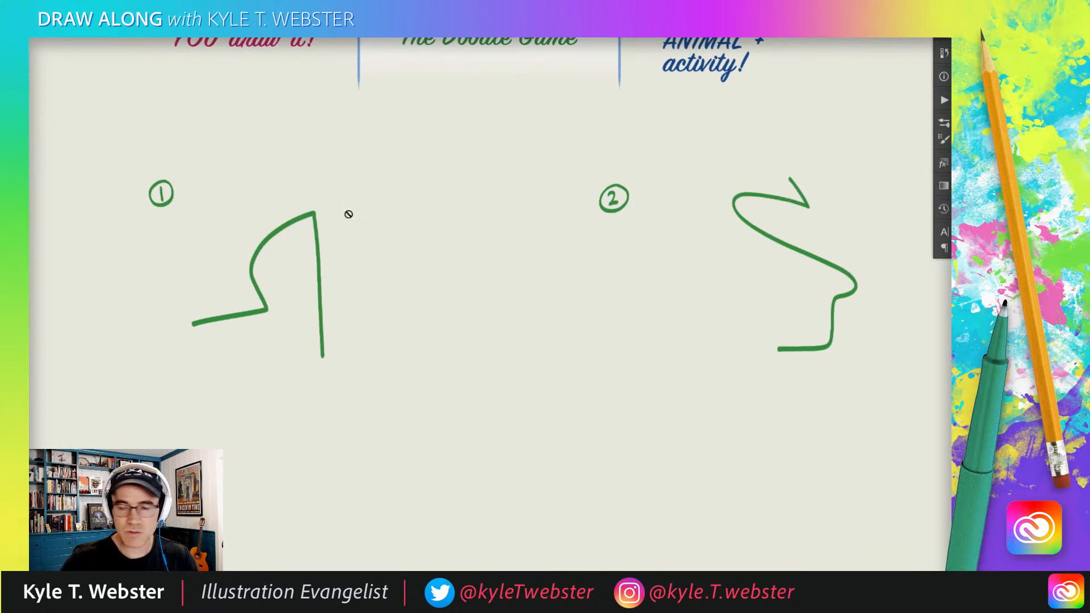
{"action": "mouse_move", "coordinate": [292, 182]}
{"action": "left_mouse_down"}
{"action": "mouse_move", "coordinate": [215, 229]}
{"action": "mouse_move", "coordinate": [227, 423]}
{"action": "mouse_move", "coordinate": [419, 311]}
{"action": "mouse_move", "coordinate": [288, 178]}
{"action": "left_mouse_up"}
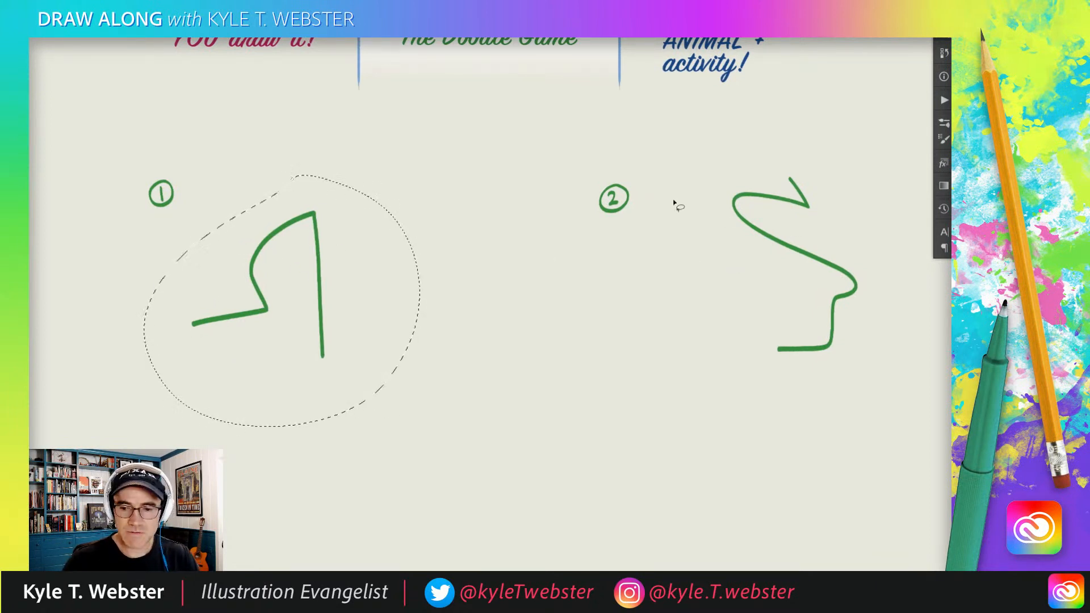
{"action": "mouse_move", "coordinate": [784, 159]}
{"action": "left_mouse_down"}
{"action": "mouse_move", "coordinate": [796, 407]}
{"action": "mouse_move", "coordinate": [786, 155]}
{"action": "left_mouse_up"}
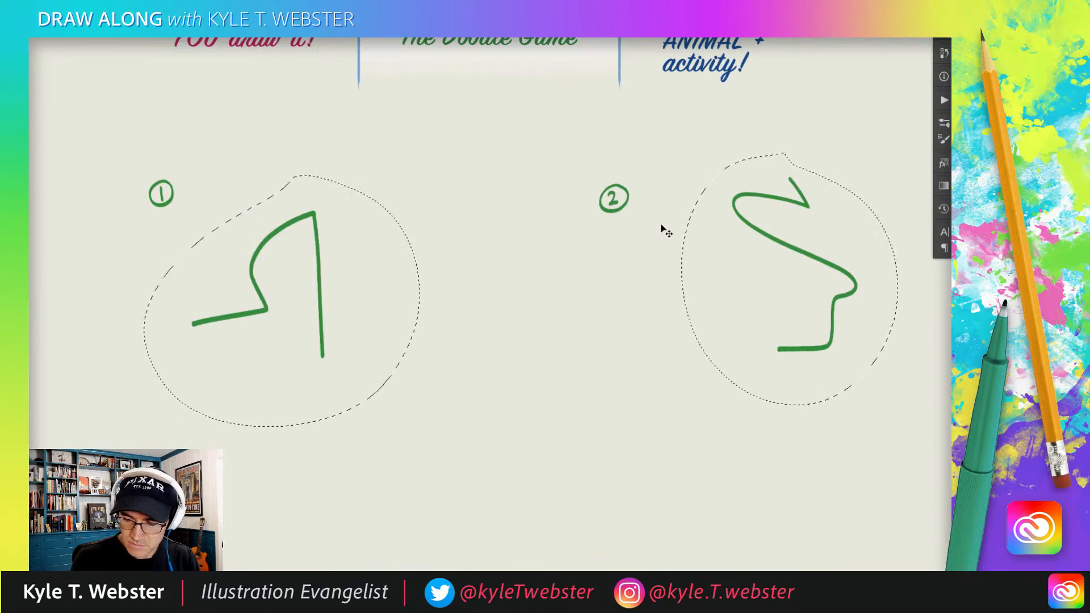
{"action": "left_click", "coordinate": [771, 241]}
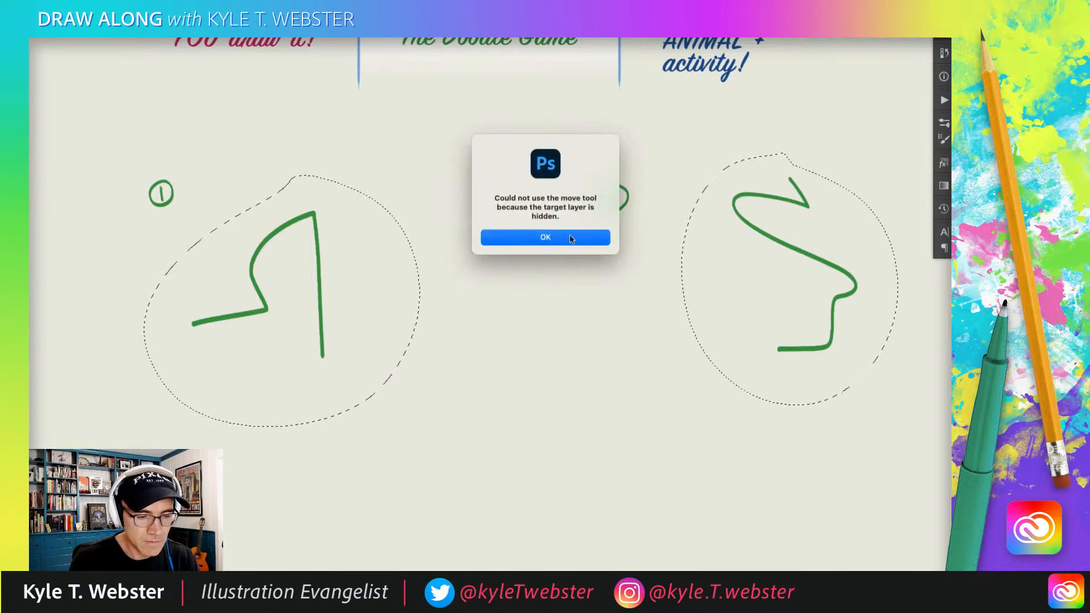
{"action": "key", "text": "Return"}
{"action": "left_click_drag", "start_coordinate": [784, 250], "coordinate": [771, 361]}
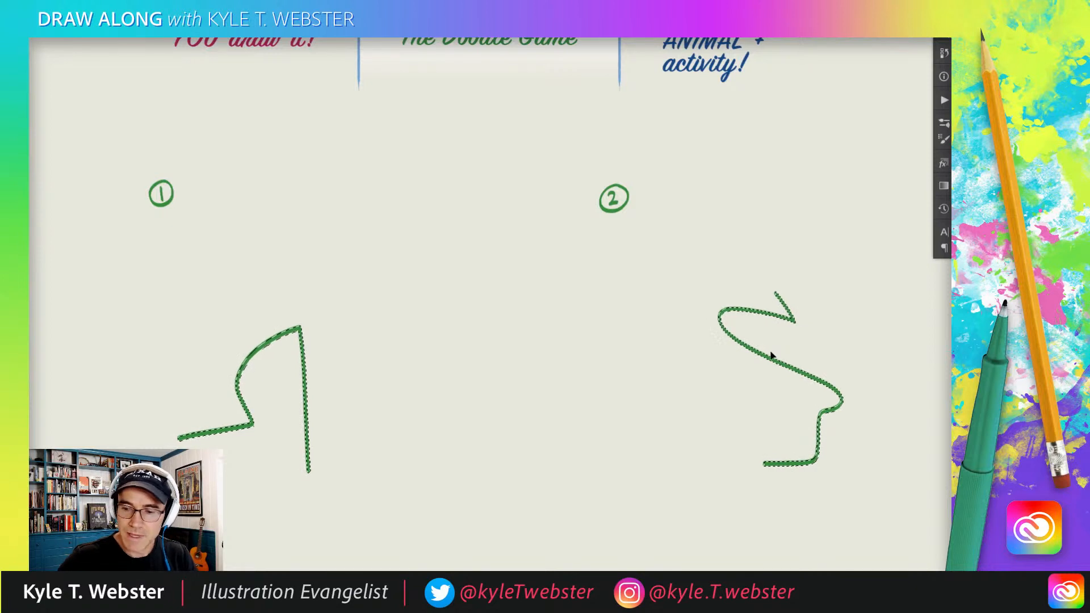
{"action": "key", "text": "ctrl+d"}
Step: Shift both green doodles and their circled numbers up together, closer to the header
{"action": "left_click_drag", "start_coordinate": [366, 409], "coordinate": [370, 378]}
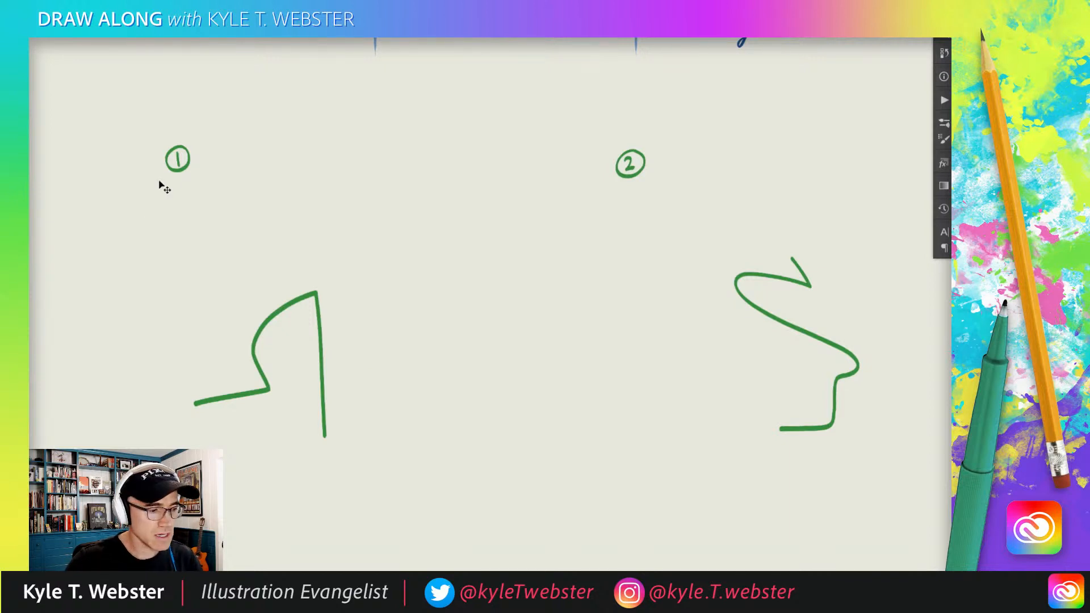
{"action": "left_click_drag", "start_coordinate": [177, 172], "coordinate": [168, 116]}
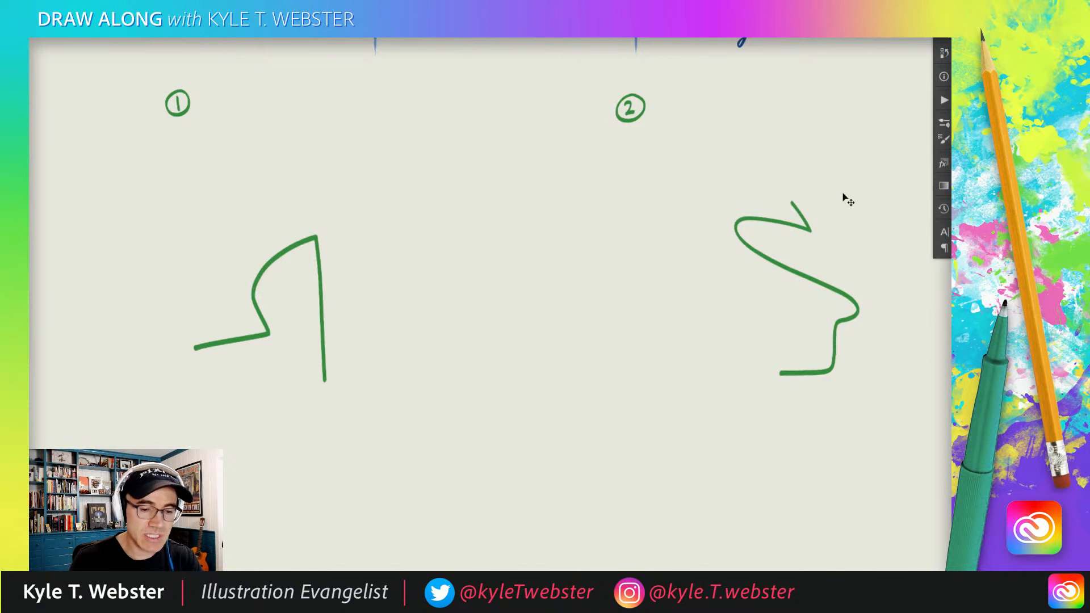
{"action": "key", "text": "b"}
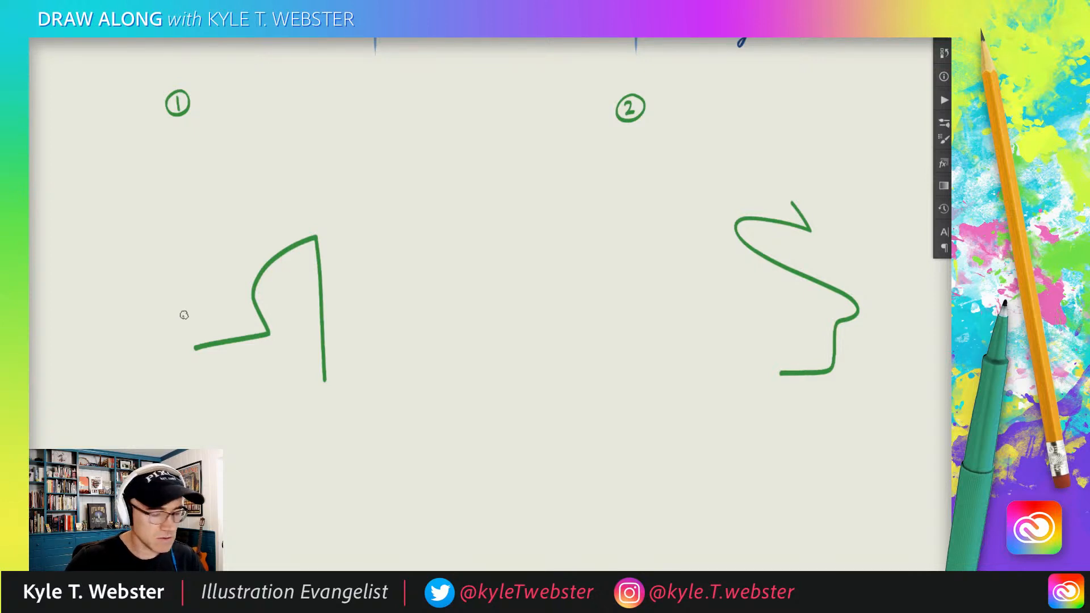
Step: Rotate doodle 1 about a quarter turn clockwise so its long line lies flat as the base, and move it down and right
{"action": "left_click_drag", "start_coordinate": [153, 225], "coordinate": [384, 403]}
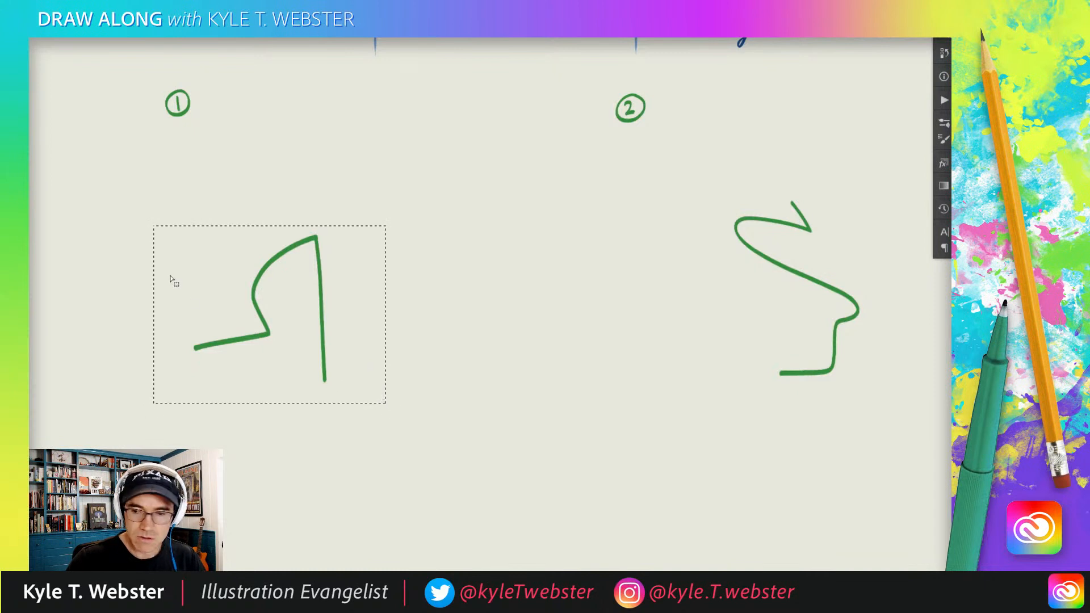
{"action": "key", "text": "ctrl+t"}
{"action": "mouse_move", "coordinate": [127, 248]}
{"action": "left_mouse_down"}
{"action": "mouse_move", "coordinate": [327, 173]}
{"action": "mouse_move", "coordinate": [310, 164]}
{"action": "left_mouse_up"}
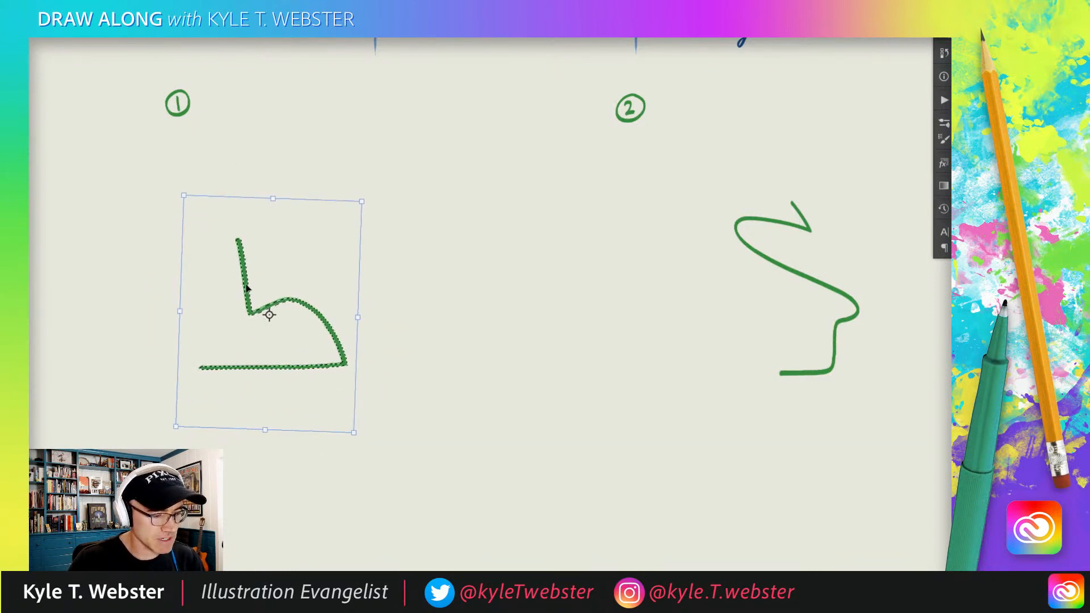
{"action": "mouse_move", "coordinate": [245, 300]}
{"action": "left_mouse_down"}
{"action": "mouse_move", "coordinate": [337, 343]}
{"action": "mouse_move", "coordinate": [325, 373]}
{"action": "left_mouse_up"}
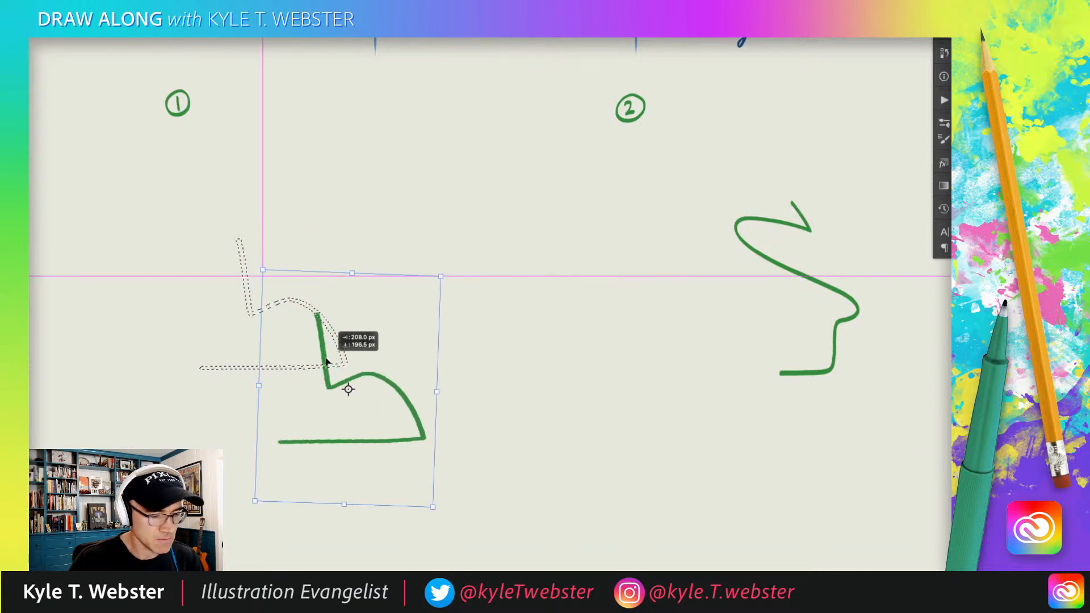
{"action": "key", "text": "Return"}
{"action": "key", "text": "ctrl+d"}
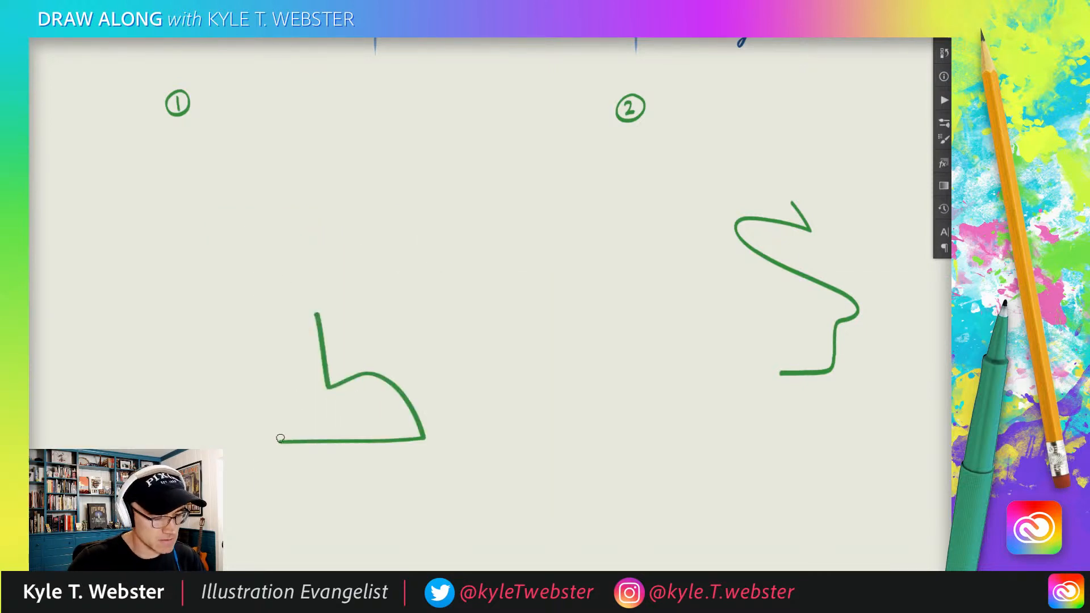
Step: In magenta, close the back of doodle 1's green leg and draw shorts with a hem, sides and waistline above it
{"action": "mouse_move", "coordinate": [280, 440]}
{"action": "left_mouse_down"}
{"action": "mouse_move", "coordinate": [269, 339]}
{"action": "mouse_move", "coordinate": [309, 315]}
{"action": "mouse_move", "coordinate": [257, 302]}
{"action": "left_mouse_up"}
{"action": "left_click_drag", "start_coordinate": [322, 314], "coordinate": [322, 276]}
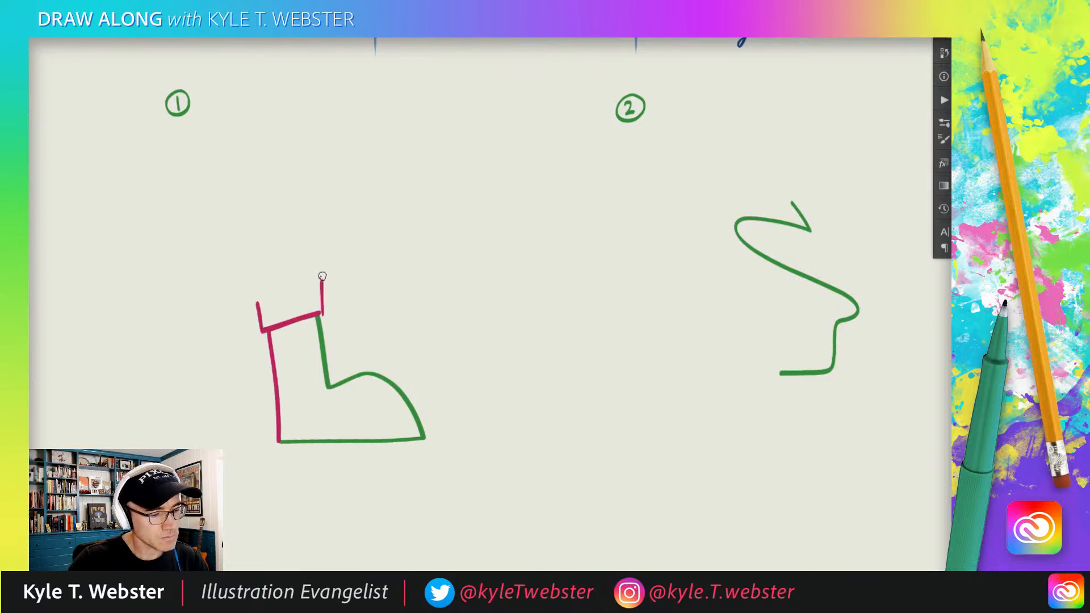
{"action": "mouse_move", "coordinate": [258, 303]}
{"action": "left_mouse_down"}
{"action": "mouse_move", "coordinate": [261, 267]}
{"action": "mouse_move", "coordinate": [319, 243]}
{"action": "mouse_move", "coordinate": [254, 245]}
{"action": "mouse_move", "coordinate": [260, 268]}
{"action": "left_mouse_up"}
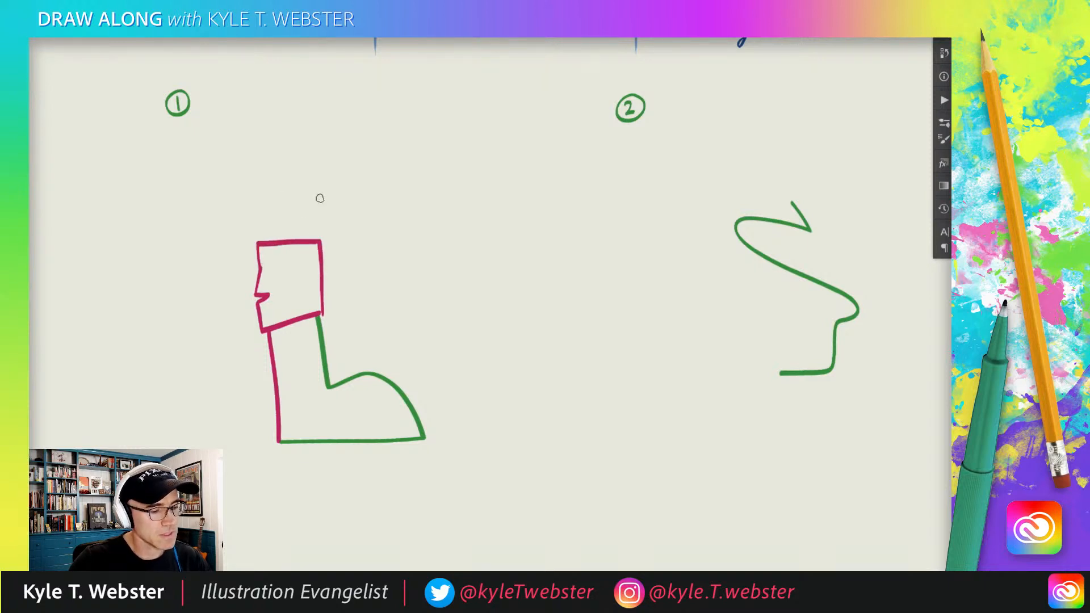
Step: Draw the torso above the shorts with a rounded shoulder, a backward-hanging arm with hand, a sleeve hem and the shirt's back edge
{"action": "left_click_drag", "start_coordinate": [320, 244], "coordinate": [316, 206]}
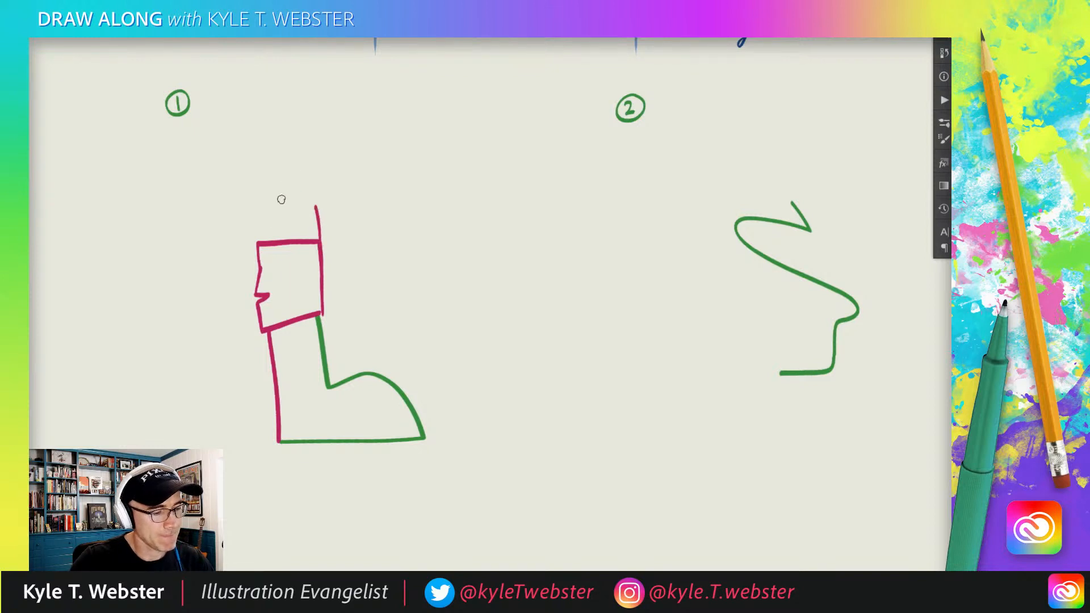
{"action": "mouse_move", "coordinate": [290, 171]}
{"action": "left_mouse_down"}
{"action": "mouse_move", "coordinate": [228, 257]}
{"action": "mouse_move", "coordinate": [231, 269]}
{"action": "mouse_move", "coordinate": [205, 272]}
{"action": "mouse_move", "coordinate": [272, 159]}
{"action": "mouse_move", "coordinate": [290, 156]}
{"action": "mouse_move", "coordinate": [317, 209]}
{"action": "left_mouse_up"}
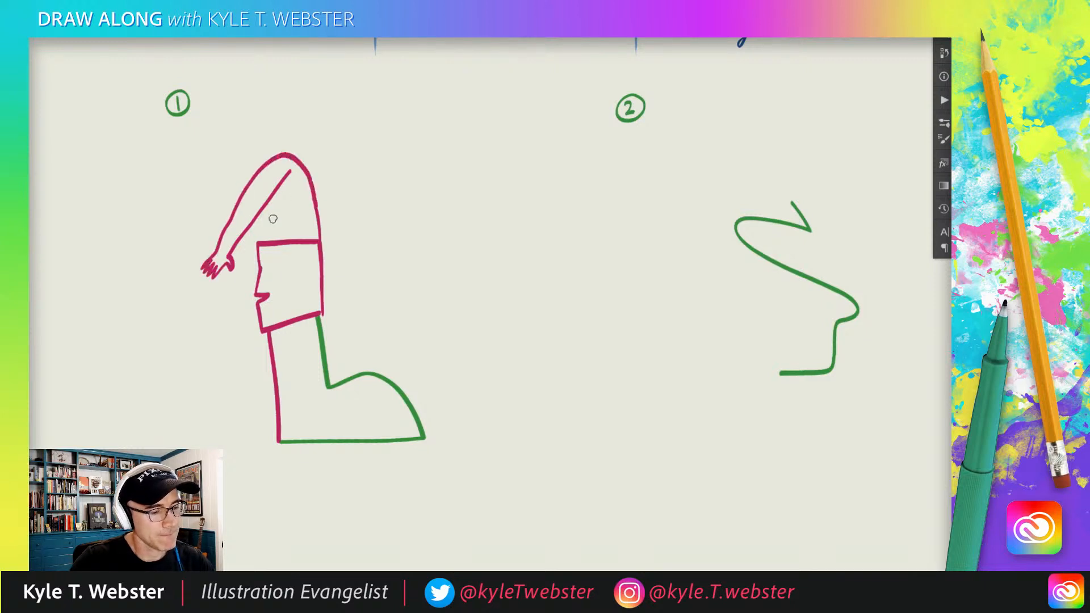
{"action": "left_click_drag", "start_coordinate": [259, 244], "coordinate": [249, 182]}
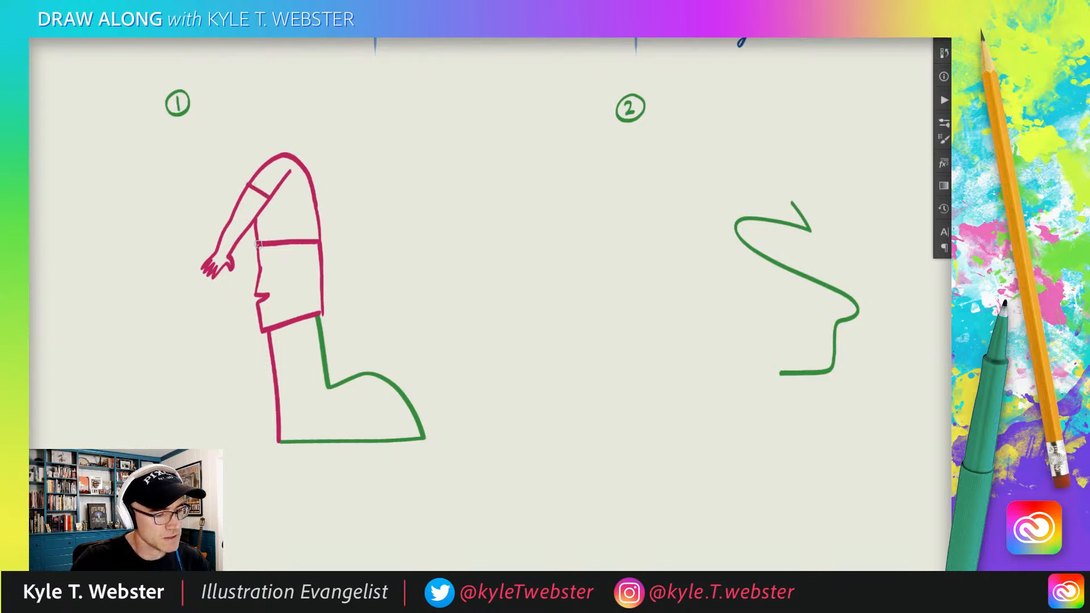
Step: Complete the walking man with a rear leg and oversized foot behind him, a second arm in front and a profile head
{"action": "mouse_move", "coordinate": [259, 251]}
{"action": "left_mouse_down"}
{"action": "mouse_move", "coordinate": [248, 302]}
{"action": "mouse_move", "coordinate": [235, 307]}
{"action": "mouse_move", "coordinate": [258, 320]}
{"action": "mouse_move", "coordinate": [172, 364]}
{"action": "mouse_move", "coordinate": [276, 434]}
{"action": "left_mouse_up"}
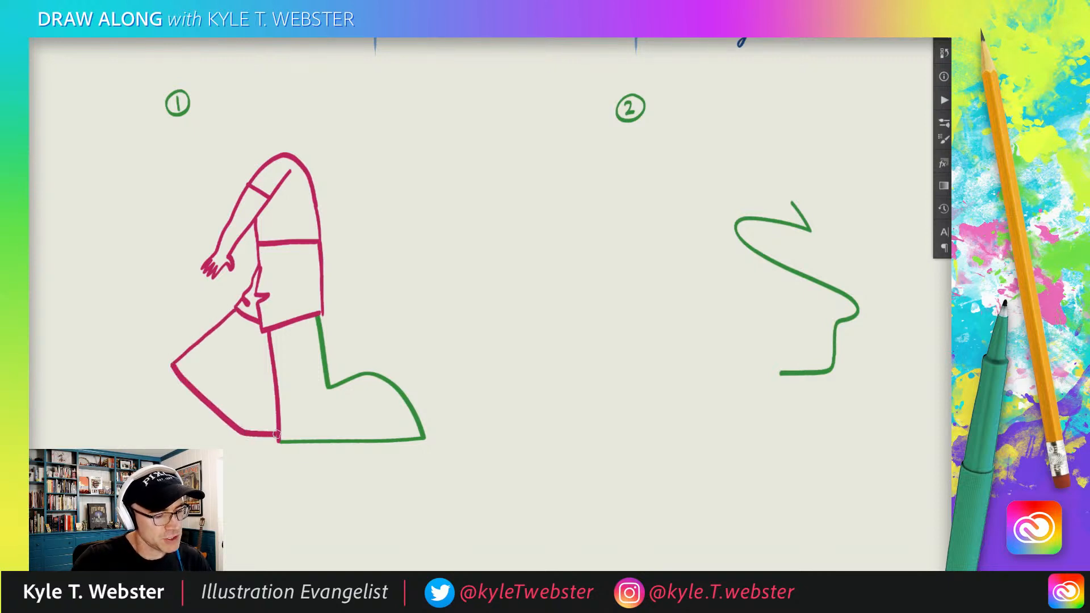
{"action": "mouse_move", "coordinate": [269, 345]}
{"action": "left_mouse_down"}
{"action": "mouse_move", "coordinate": [249, 366]}
{"action": "mouse_move", "coordinate": [276, 368]}
{"action": "left_mouse_up"}
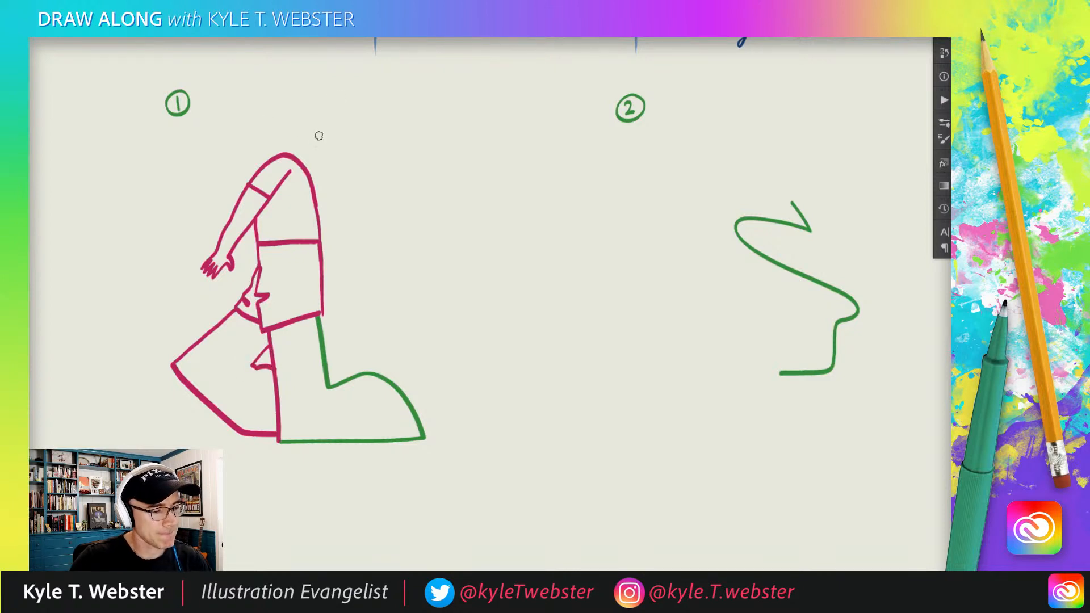
{"action": "mouse_move", "coordinate": [316, 200]}
{"action": "left_mouse_down"}
{"action": "mouse_move", "coordinate": [342, 234]}
{"action": "mouse_move", "coordinate": [341, 262]}
{"action": "left_mouse_up"}
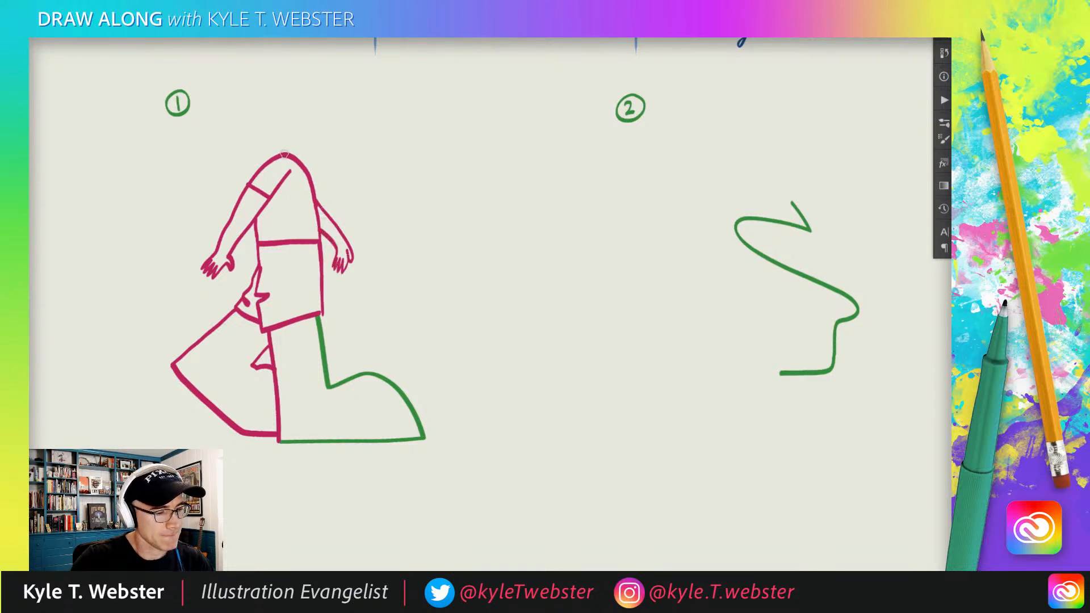
{"action": "mouse_move", "coordinate": [285, 154]}
{"action": "left_mouse_down"}
{"action": "mouse_move", "coordinate": [279, 109]}
{"action": "mouse_move", "coordinate": [312, 113]}
{"action": "mouse_move", "coordinate": [319, 131]}
{"action": "mouse_move", "coordinate": [299, 157]}
{"action": "mouse_move", "coordinate": [310, 129]}
{"action": "mouse_move", "coordinate": [291, 138]}
{"action": "mouse_move", "coordinate": [293, 120]}
{"action": "mouse_move", "coordinate": [291, 134]}
{"action": "left_mouse_up"}
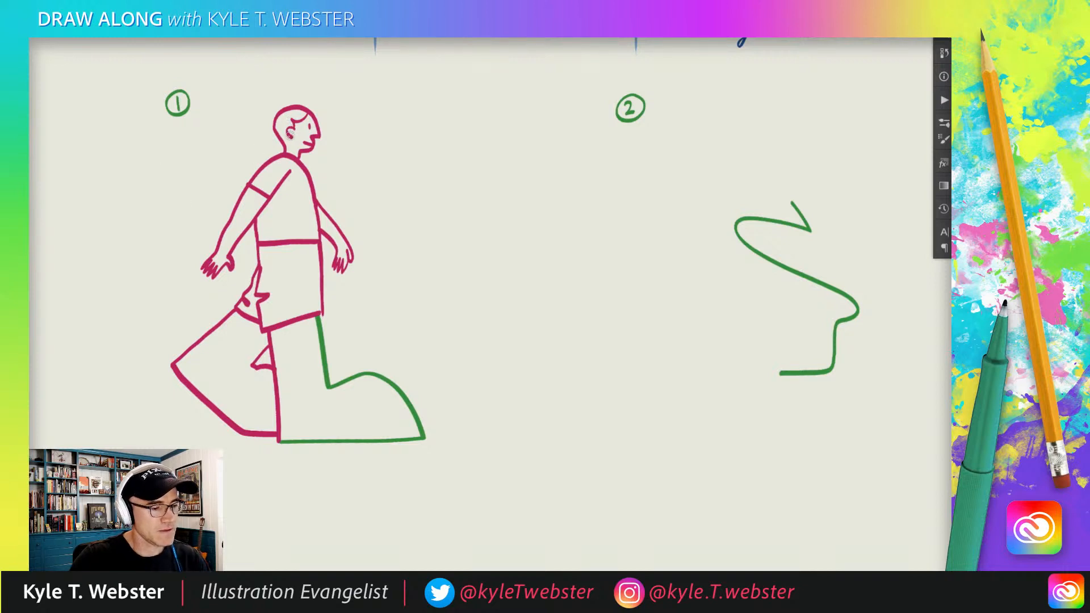
Step: Rotate doodle 2 about a quarter turn counterclockwise so its V-shaped end points left and its short straight end hangs down on the right
{"action": "left_click", "coordinate": [258, 406], "text": "ctrl+alt"}
{"action": "left_click_drag", "start_coordinate": [256, 407], "coordinate": [171, 417]}
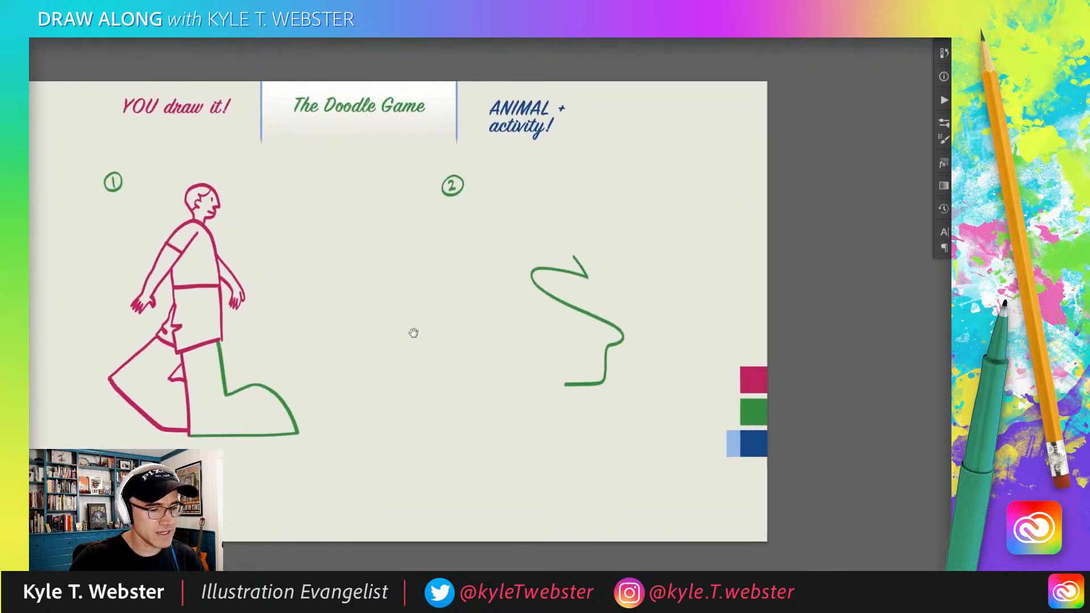
{"action": "mouse_move", "coordinate": [466, 311]}
{"action": "left_mouse_down"}
{"action": "mouse_move", "coordinate": [418, 307]}
{"action": "mouse_move", "coordinate": [456, 319]}
{"action": "left_mouse_up"}
{"action": "left_click", "coordinate": [468, 320], "text": "ctrl"}
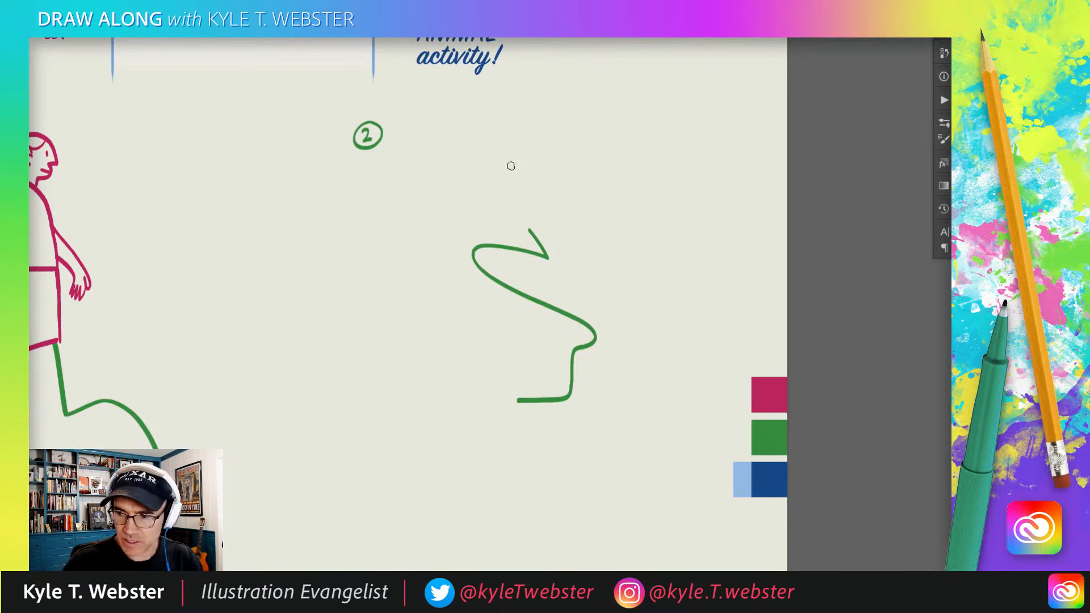
{"action": "key", "text": "l"}
{"action": "mouse_move", "coordinate": [534, 209]}
{"action": "left_mouse_down"}
{"action": "mouse_move", "coordinate": [407, 297]}
{"action": "mouse_move", "coordinate": [497, 438]}
{"action": "mouse_move", "coordinate": [626, 323]}
{"action": "mouse_move", "coordinate": [535, 211]}
{"action": "left_mouse_up"}
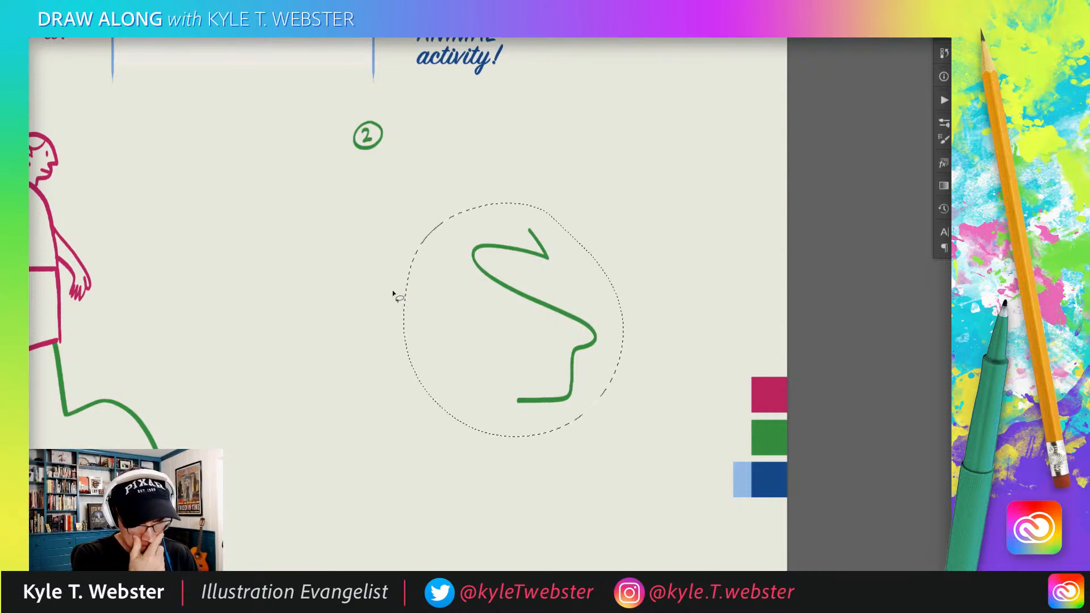
{"action": "key", "text": "ctrl+t"}
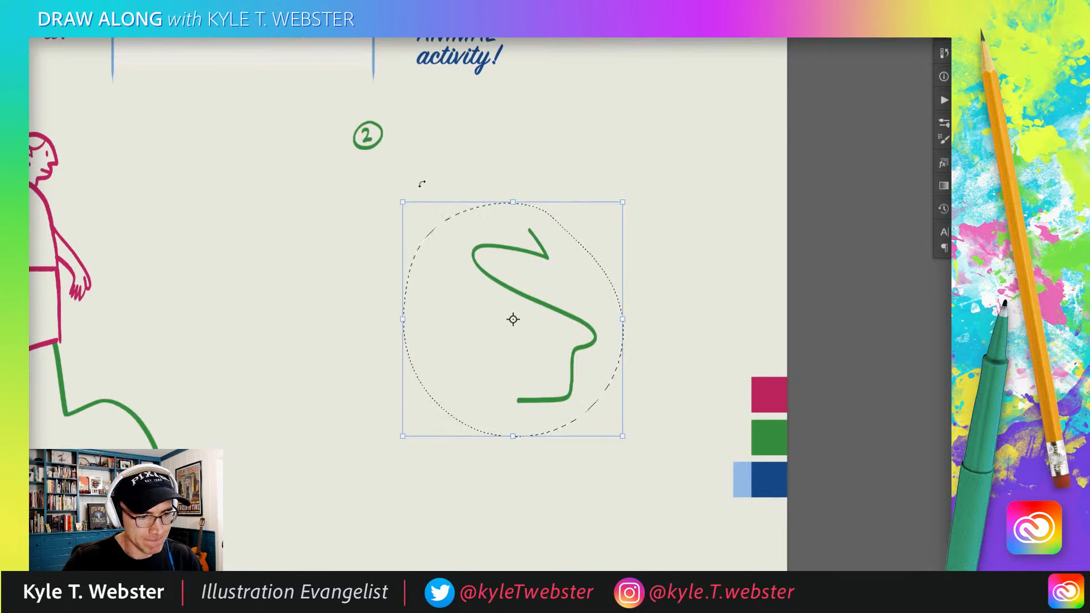
{"action": "mouse_move", "coordinate": [420, 182]}
{"action": "left_mouse_down"}
{"action": "mouse_move", "coordinate": [382, 240]}
{"action": "mouse_move", "coordinate": [374, 363]}
{"action": "mouse_move", "coordinate": [396, 397]}
{"action": "left_mouse_up"}
{"action": "key", "text": "Return"}
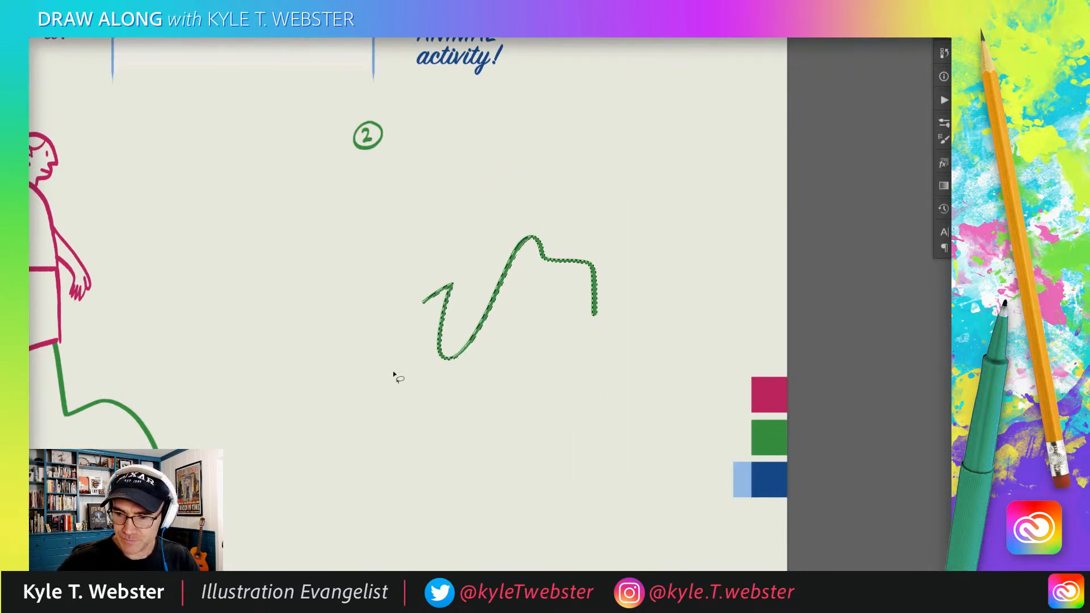
{"action": "key", "text": "ctrl+d"}
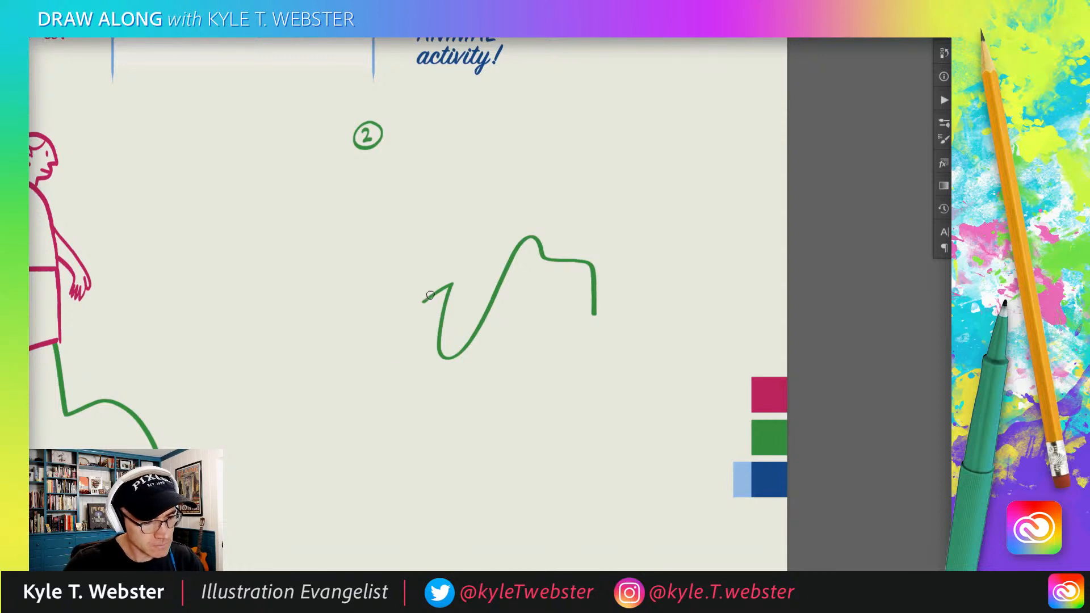
Step: Draw a running cat in magenta around doodle 2, adding the ear, muzzle, chest, front legs, belly, hind legs and tail underside
{"action": "mouse_move", "coordinate": [429, 296]}
{"action": "left_mouse_down"}
{"action": "mouse_move", "coordinate": [435, 280]}
{"action": "mouse_move", "coordinate": [388, 318]}
{"action": "mouse_move", "coordinate": [409, 340]}
{"action": "mouse_move", "coordinate": [391, 377]}
{"action": "mouse_move", "coordinate": [327, 434]}
{"action": "mouse_move", "coordinate": [382, 413]}
{"action": "mouse_move", "coordinate": [358, 457]}
{"action": "mouse_move", "coordinate": [411, 410]}
{"action": "mouse_move", "coordinate": [475, 399]}
{"action": "mouse_move", "coordinate": [508, 353]}
{"action": "mouse_move", "coordinate": [593, 418]}
{"action": "mouse_move", "coordinate": [572, 374]}
{"action": "mouse_move", "coordinate": [533, 347]}
{"action": "mouse_move", "coordinate": [507, 302]}
{"action": "mouse_move", "coordinate": [524, 259]}
{"action": "mouse_move", "coordinate": [576, 276]}
{"action": "mouse_move", "coordinate": [594, 317]}
{"action": "mouse_move", "coordinate": [592, 302]}
{"action": "left_mouse_up"}
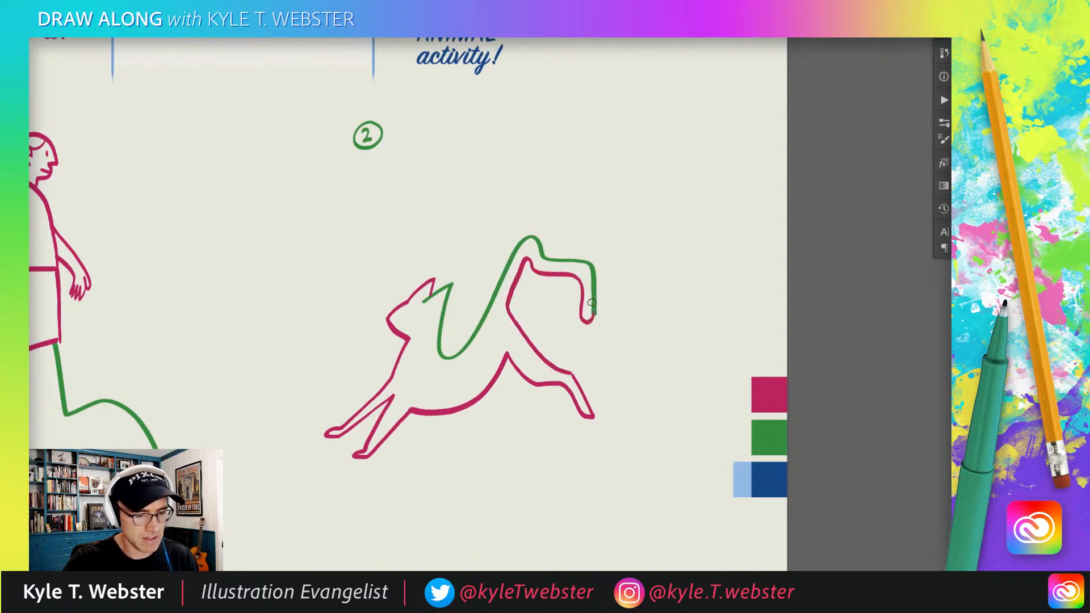
{"action": "mouse_move", "coordinate": [497, 382]}
{"action": "left_mouse_down"}
{"action": "mouse_move", "coordinate": [510, 392]}
{"action": "mouse_move", "coordinate": [514, 436]}
{"action": "mouse_move", "coordinate": [532, 375]}
{"action": "left_mouse_up"}
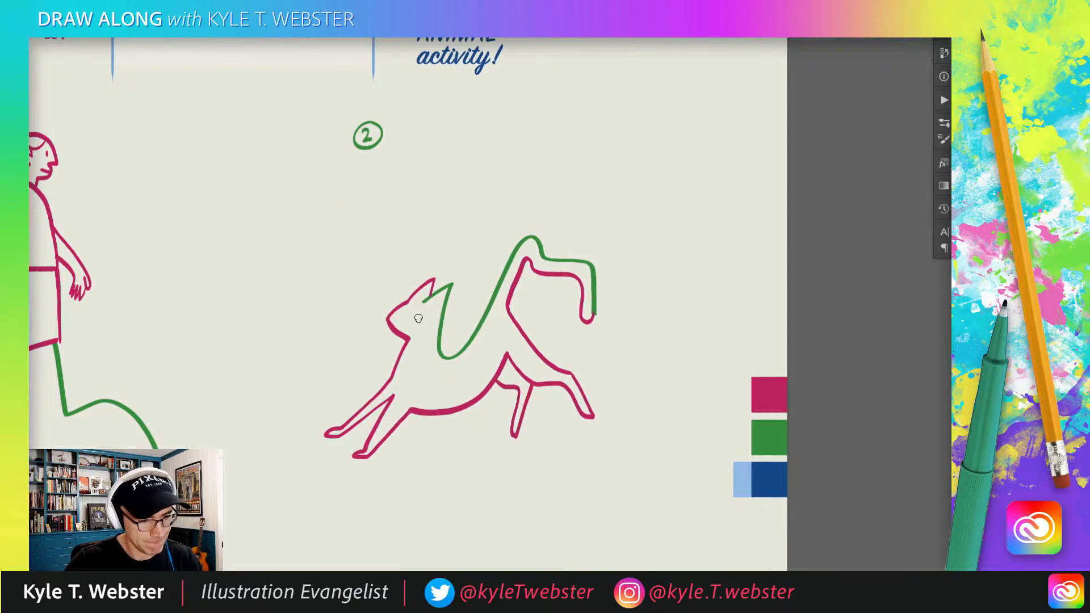
Step: Add the cat's round eyes, nose and jagged mouth, plus three short alarm strokes in front of its head
{"action": "left_click_drag", "start_coordinate": [418, 319], "coordinate": [418, 314]}
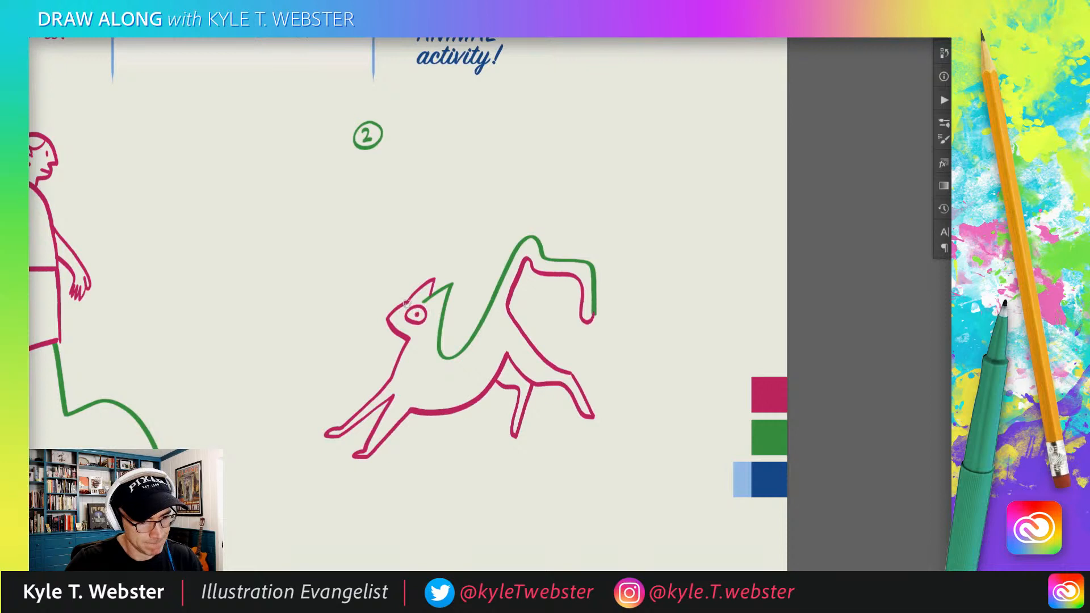
{"action": "mouse_move", "coordinate": [408, 305]}
{"action": "left_mouse_down"}
{"action": "mouse_move", "coordinate": [391, 323]}
{"action": "mouse_move", "coordinate": [410, 328]}
{"action": "left_mouse_up"}
{"action": "left_click", "coordinate": [404, 309]}
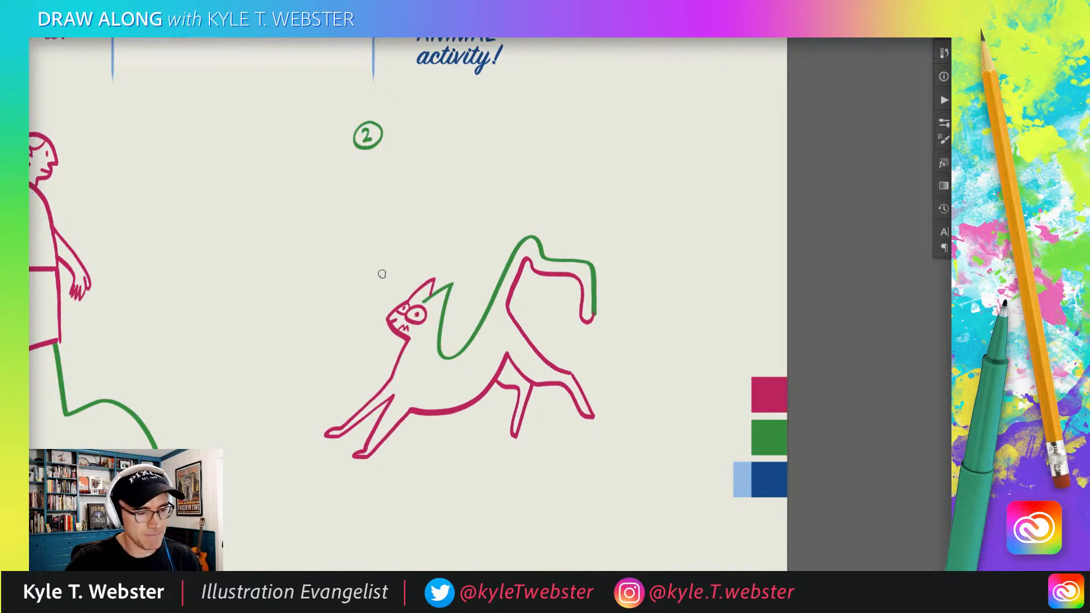
{"action": "mouse_move", "coordinate": [373, 263]}
{"action": "left_mouse_down"}
{"action": "mouse_move", "coordinate": [380, 284]}
{"action": "mouse_move", "coordinate": [339, 296]}
{"action": "left_mouse_up"}
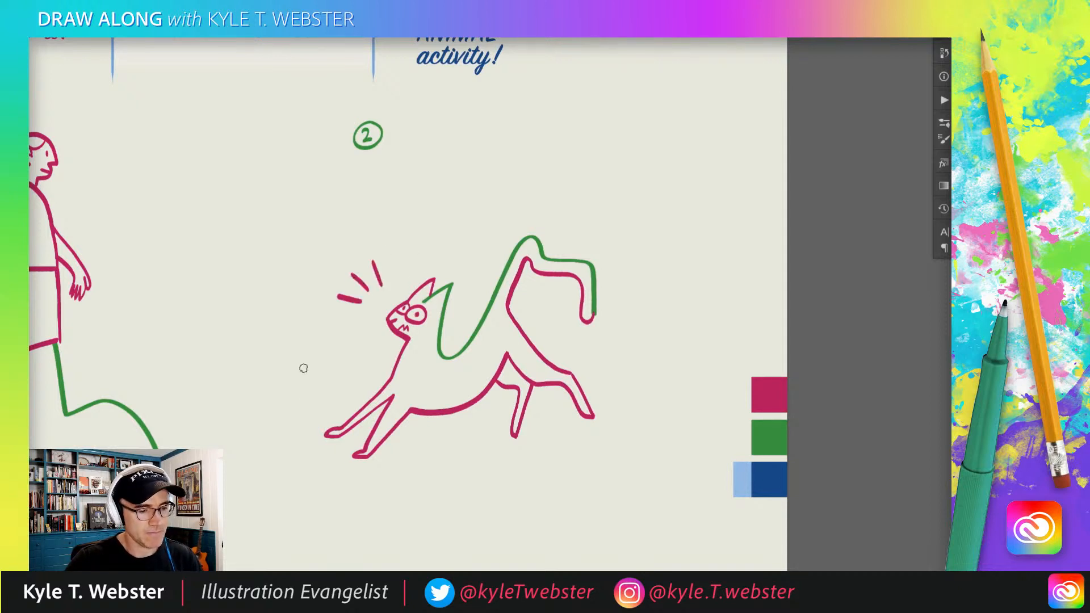
{"action": "left_click", "coordinate": [300, 399], "text": "alt"}
{"action": "left_click_drag", "start_coordinate": [251, 413], "coordinate": [402, 378]}
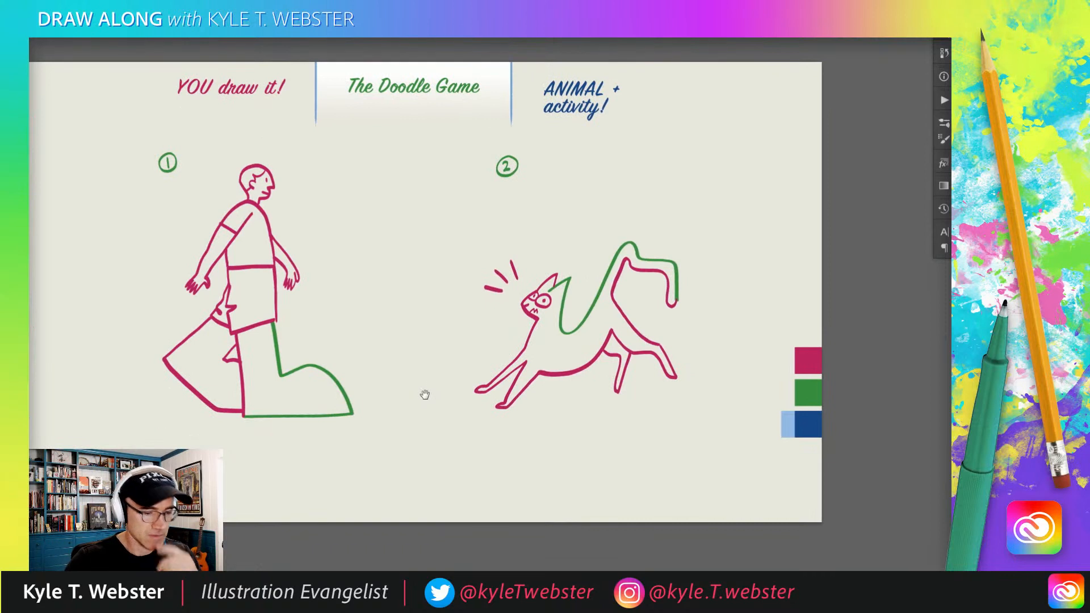
{"action": "left_click_drag", "start_coordinate": [351, 414], "coordinate": [411, 431]}
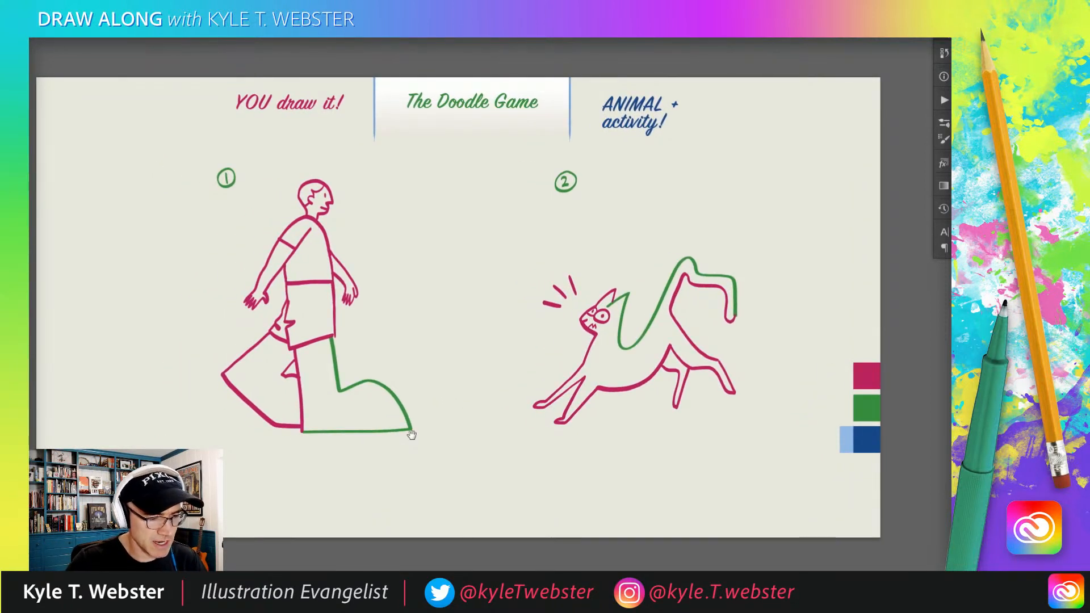
{"action": "left_click_drag", "start_coordinate": [297, 368], "coordinate": [323, 372]}
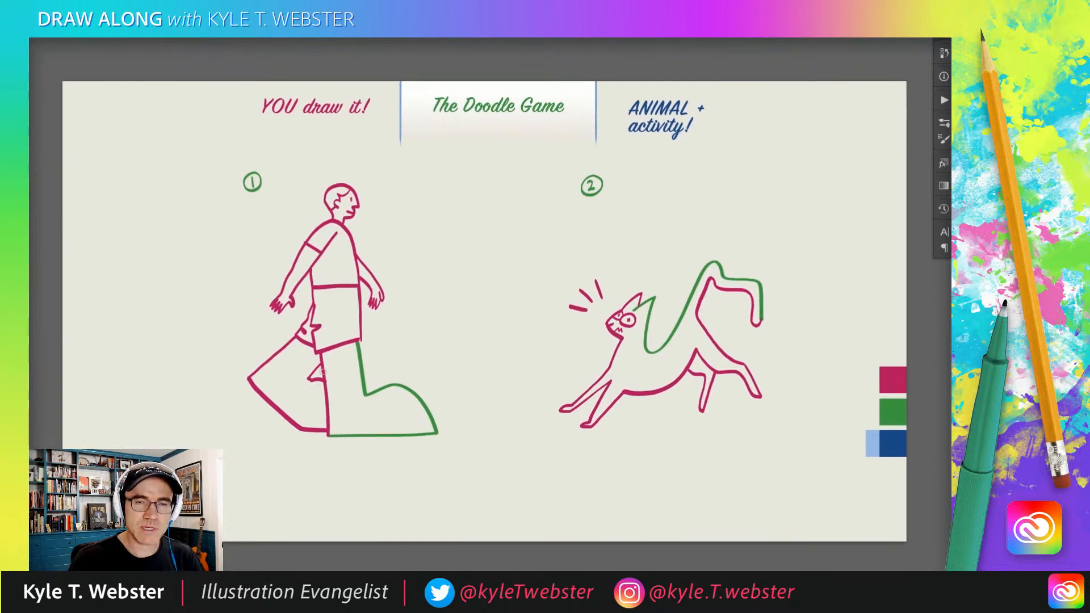
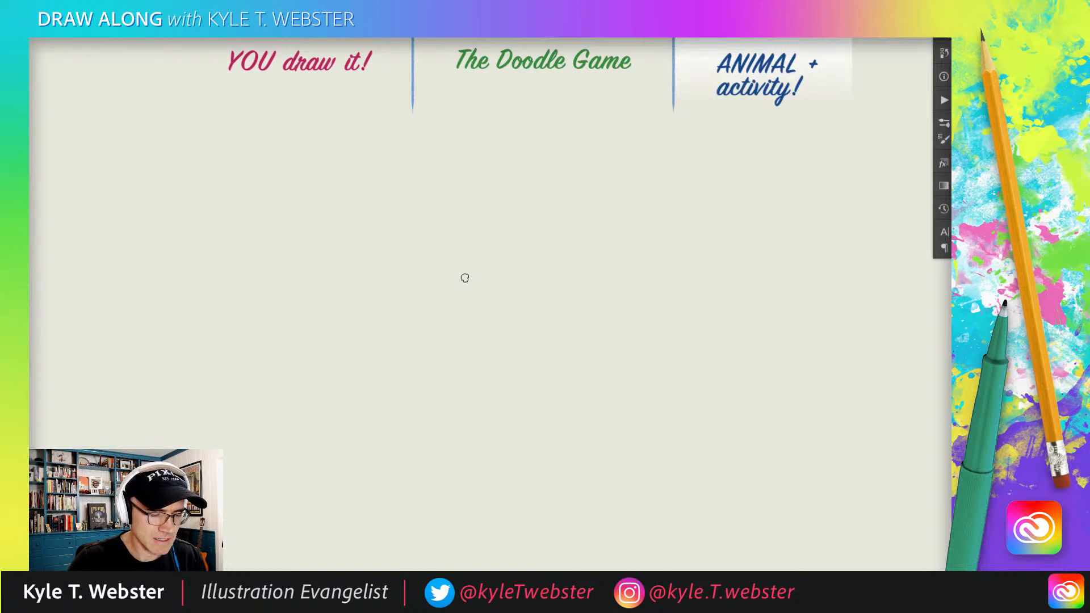
Step: Sketch a big-eared animal's head in light blue, repositioning the near eye and adding the far eye's detail and a forehead tuft
{"action": "mouse_move", "coordinate": [540, 251]}
{"action": "left_mouse_down"}
{"action": "mouse_move", "coordinate": [559, 225]}
{"action": "mouse_move", "coordinate": [555, 199]}
{"action": "mouse_move", "coordinate": [513, 251]}
{"action": "mouse_move", "coordinate": [494, 250]}
{"action": "mouse_move", "coordinate": [549, 264]}
{"action": "mouse_move", "coordinate": [556, 197]}
{"action": "mouse_move", "coordinate": [517, 262]}
{"action": "mouse_move", "coordinate": [496, 247]}
{"action": "mouse_move", "coordinate": [481, 195]}
{"action": "mouse_move", "coordinate": [481, 248]}
{"action": "mouse_move", "coordinate": [470, 249]}
{"action": "mouse_move", "coordinate": [487, 269]}
{"action": "mouse_move", "coordinate": [485, 290]}
{"action": "mouse_move", "coordinate": [470, 310]}
{"action": "mouse_move", "coordinate": [481, 295]}
{"action": "mouse_move", "coordinate": [469, 305]}
{"action": "mouse_move", "coordinate": [519, 300]}
{"action": "mouse_move", "coordinate": [531, 269]}
{"action": "mouse_move", "coordinate": [533, 289]}
{"action": "mouse_move", "coordinate": [502, 270]}
{"action": "mouse_move", "coordinate": [506, 284]}
{"action": "mouse_move", "coordinate": [487, 288]}
{"action": "mouse_move", "coordinate": [482, 275]}
{"action": "mouse_move", "coordinate": [513, 271]}
{"action": "left_mouse_up"}
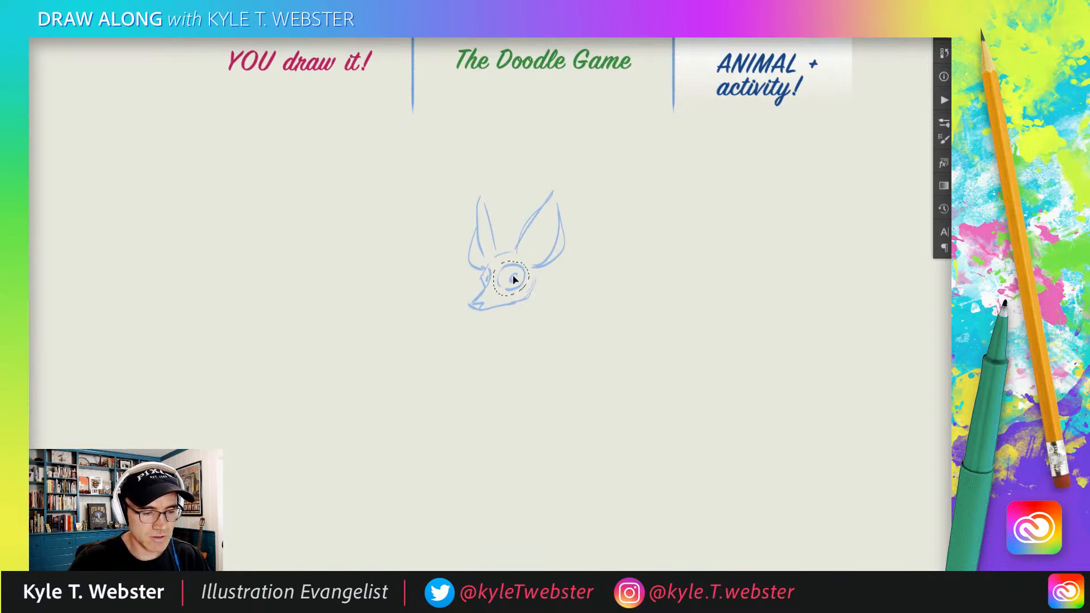
{"action": "mouse_move", "coordinate": [514, 279]}
{"action": "left_mouse_down"}
{"action": "mouse_move", "coordinate": [482, 282]}
{"action": "mouse_move", "coordinate": [483, 271]}
{"action": "left_mouse_up"}
{"action": "key", "text": "l"}
{"action": "key", "text": "b"}
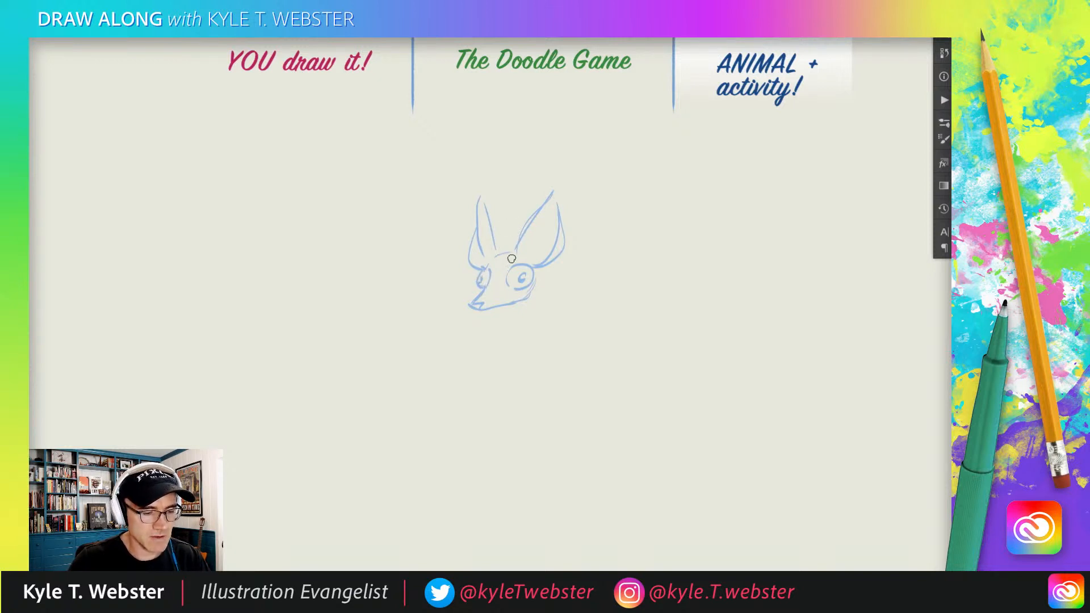
{"action": "left_click_drag", "start_coordinate": [512, 244], "coordinate": [495, 262]}
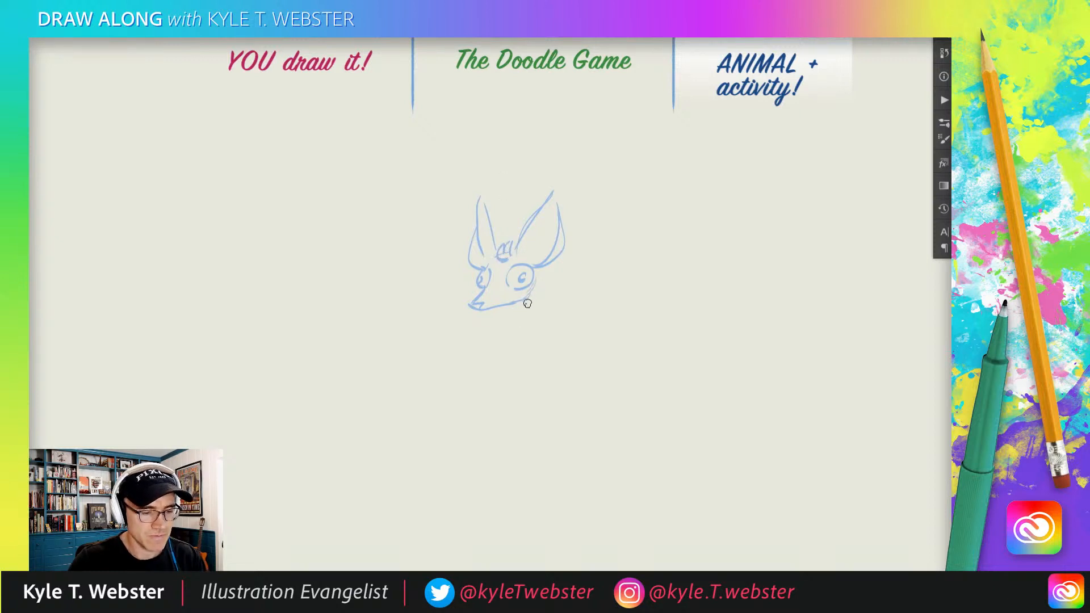
Step: Sketch the animal's neck, short-sleeved shirt and bent arm gripping a round-based peg, plus the table edge beside it
{"action": "mouse_move", "coordinate": [519, 304]}
{"action": "left_mouse_down"}
{"action": "mouse_move", "coordinate": [556, 347]}
{"action": "mouse_move", "coordinate": [525, 319]}
{"action": "mouse_move", "coordinate": [553, 347]}
{"action": "mouse_move", "coordinate": [539, 354]}
{"action": "left_mouse_up"}
{"action": "left_click_drag", "start_coordinate": [559, 350], "coordinate": [526, 362]}
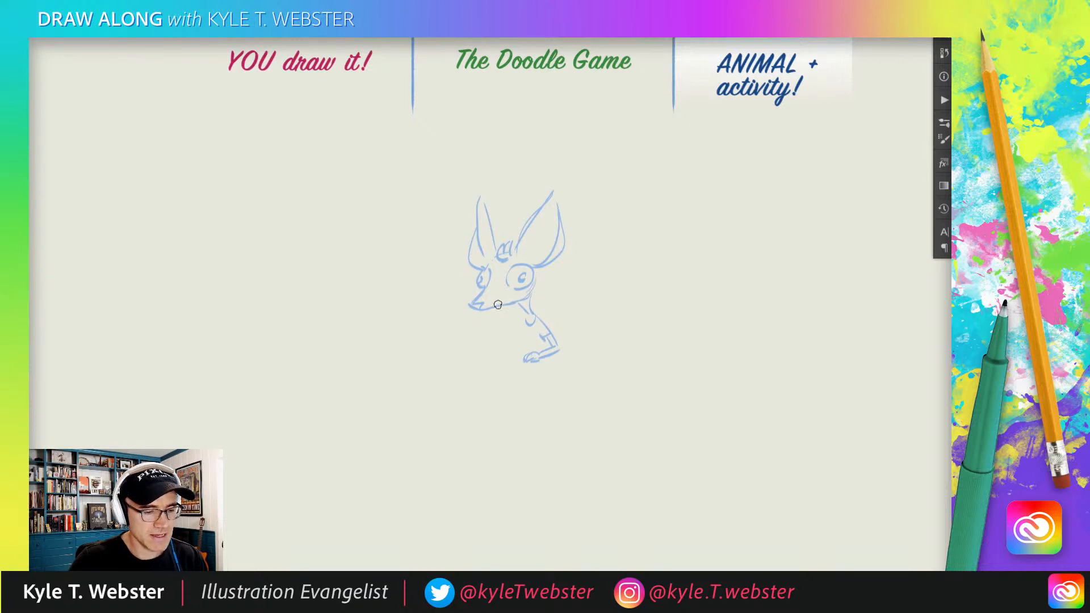
{"action": "left_click_drag", "start_coordinate": [522, 308], "coordinate": [492, 314]}
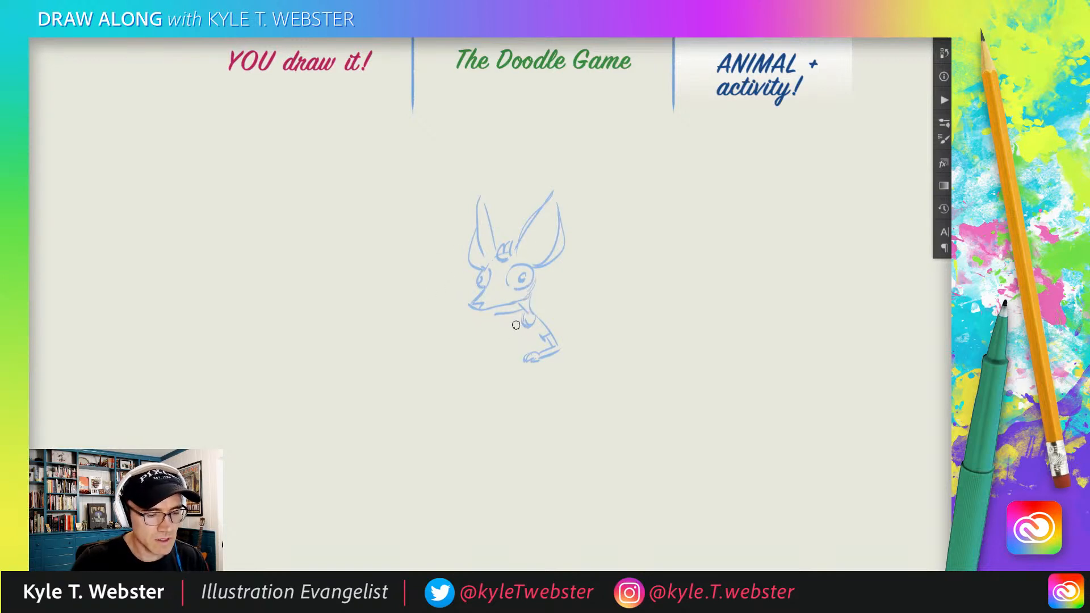
{"action": "left_click_drag", "start_coordinate": [514, 323], "coordinate": [527, 348]}
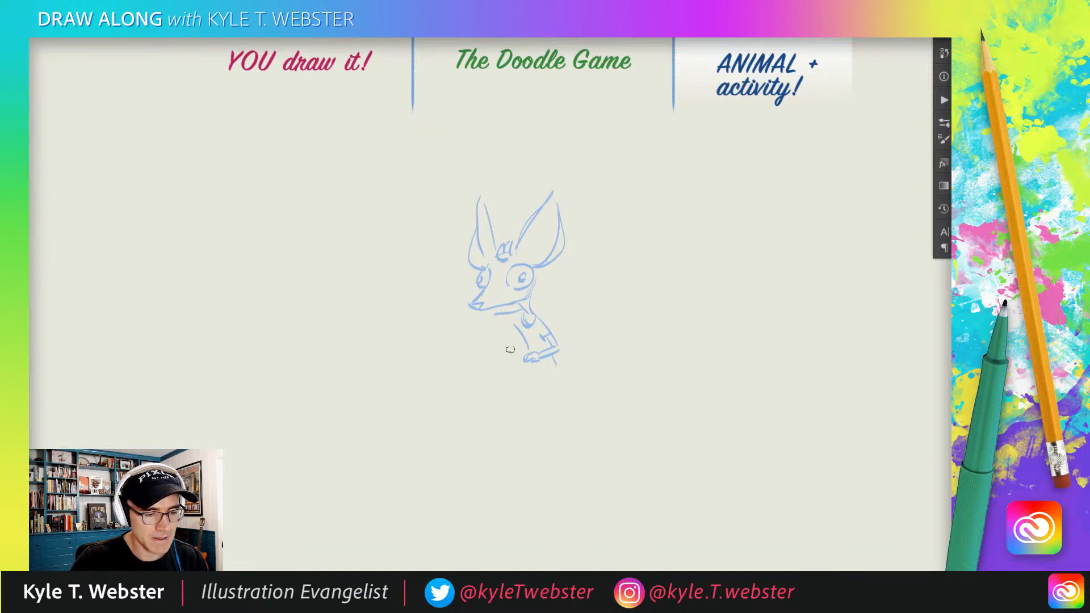
{"action": "key", "text": "e"}
{"action": "mouse_move", "coordinate": [523, 364]}
{"action": "left_mouse_down"}
{"action": "mouse_move", "coordinate": [537, 357]}
{"action": "mouse_move", "coordinate": [522, 363]}
{"action": "mouse_move", "coordinate": [532, 362]}
{"action": "mouse_move", "coordinate": [516, 351]}
{"action": "mouse_move", "coordinate": [513, 379]}
{"action": "mouse_move", "coordinate": [544, 377]}
{"action": "mouse_move", "coordinate": [513, 384]}
{"action": "mouse_move", "coordinate": [545, 367]}
{"action": "mouse_move", "coordinate": [583, 373]}
{"action": "left_mouse_up"}
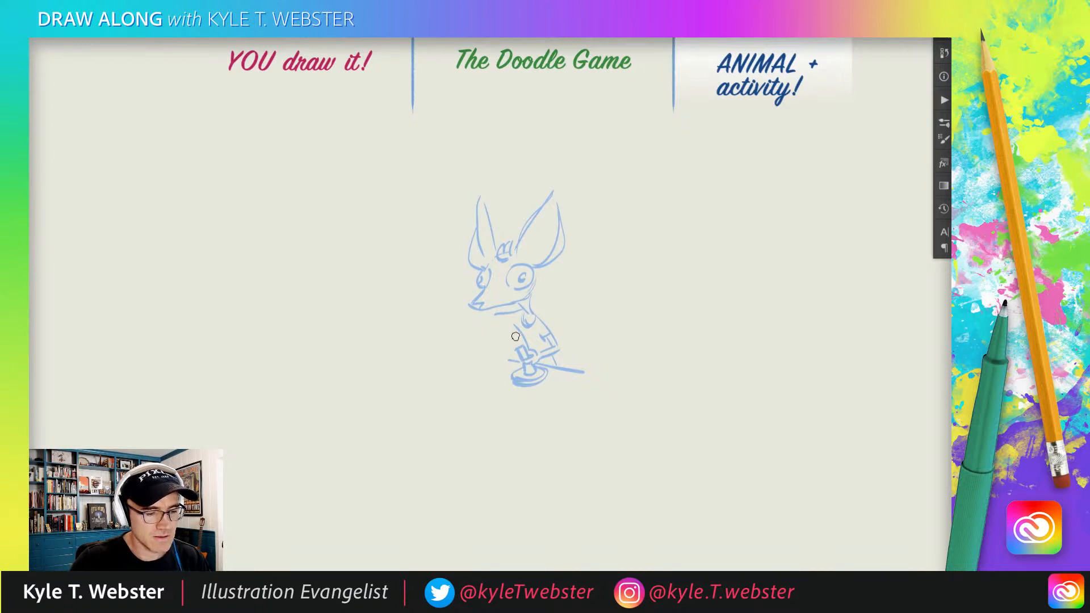
Step: Sketch the animal's chest and its other arm, elbow on the table and forearm raised into an arm-wrestling grip
{"action": "left_click_drag", "start_coordinate": [498, 356], "coordinate": [492, 317]}
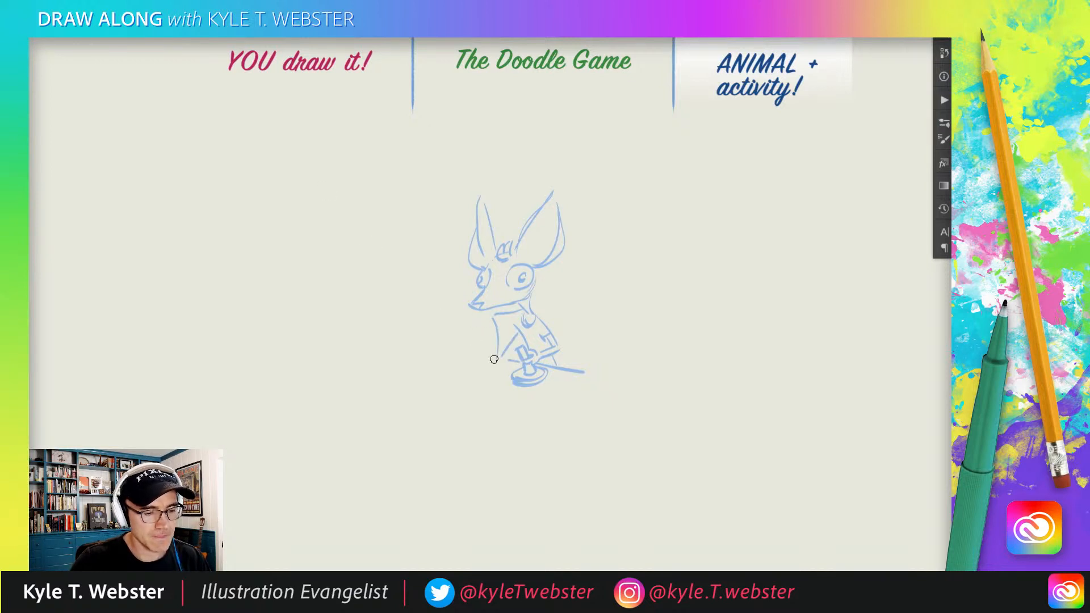
{"action": "left_click_drag", "start_coordinate": [494, 359], "coordinate": [475, 368]}
{"action": "mouse_move", "coordinate": [492, 318]}
{"action": "left_mouse_down"}
{"action": "mouse_move", "coordinate": [460, 364]}
{"action": "mouse_move", "coordinate": [451, 296]}
{"action": "mouse_move", "coordinate": [438, 288]}
{"action": "mouse_move", "coordinate": [449, 279]}
{"action": "mouse_move", "coordinate": [421, 268]}
{"action": "mouse_move", "coordinate": [412, 292]}
{"action": "mouse_move", "coordinate": [444, 266]}
{"action": "left_mouse_up"}
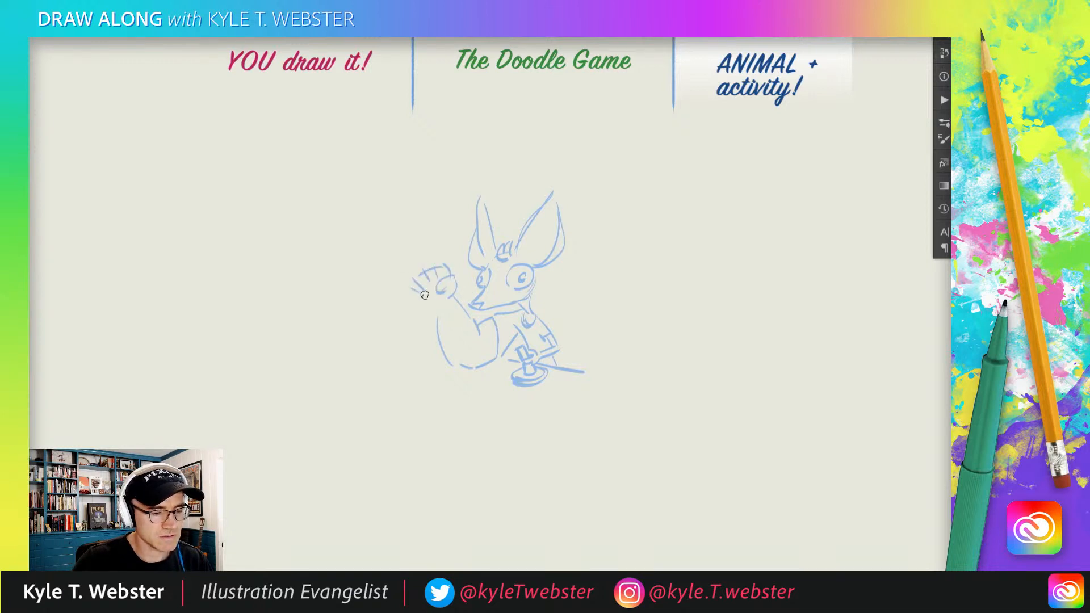
Step: Sketch a human opponent seen from behind with a raised forearm, head, T-shirt, back line and sweat marks above his head
{"action": "left_click_drag", "start_coordinate": [436, 311], "coordinate": [420, 368]}
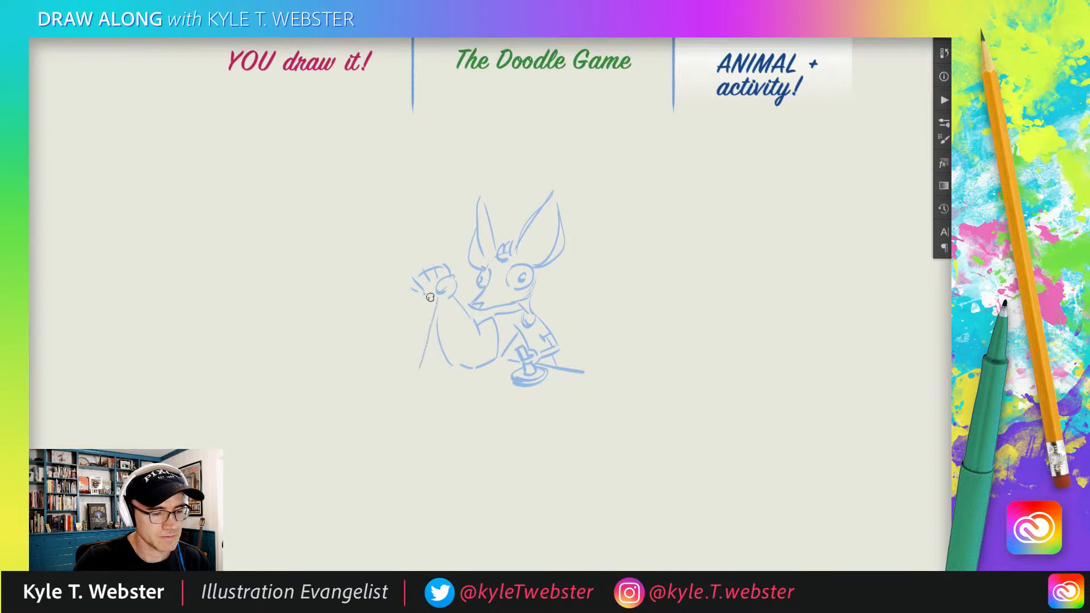
{"action": "mouse_move", "coordinate": [434, 296]}
{"action": "left_mouse_down"}
{"action": "mouse_move", "coordinate": [411, 356]}
{"action": "mouse_move", "coordinate": [396, 341]}
{"action": "mouse_move", "coordinate": [416, 371]}
{"action": "mouse_move", "coordinate": [382, 334]}
{"action": "mouse_move", "coordinate": [389, 363]}
{"action": "mouse_move", "coordinate": [335, 329]}
{"action": "mouse_move", "coordinate": [372, 317]}
{"action": "mouse_move", "coordinate": [383, 284]}
{"action": "mouse_move", "coordinate": [372, 316]}
{"action": "mouse_move", "coordinate": [392, 301]}
{"action": "mouse_move", "coordinate": [386, 316]}
{"action": "mouse_move", "coordinate": [397, 285]}
{"action": "mouse_move", "coordinate": [394, 303]}
{"action": "mouse_move", "coordinate": [393, 262]}
{"action": "mouse_move", "coordinate": [362, 259]}
{"action": "mouse_move", "coordinate": [358, 315]}
{"action": "mouse_move", "coordinate": [400, 296]}
{"action": "left_mouse_up"}
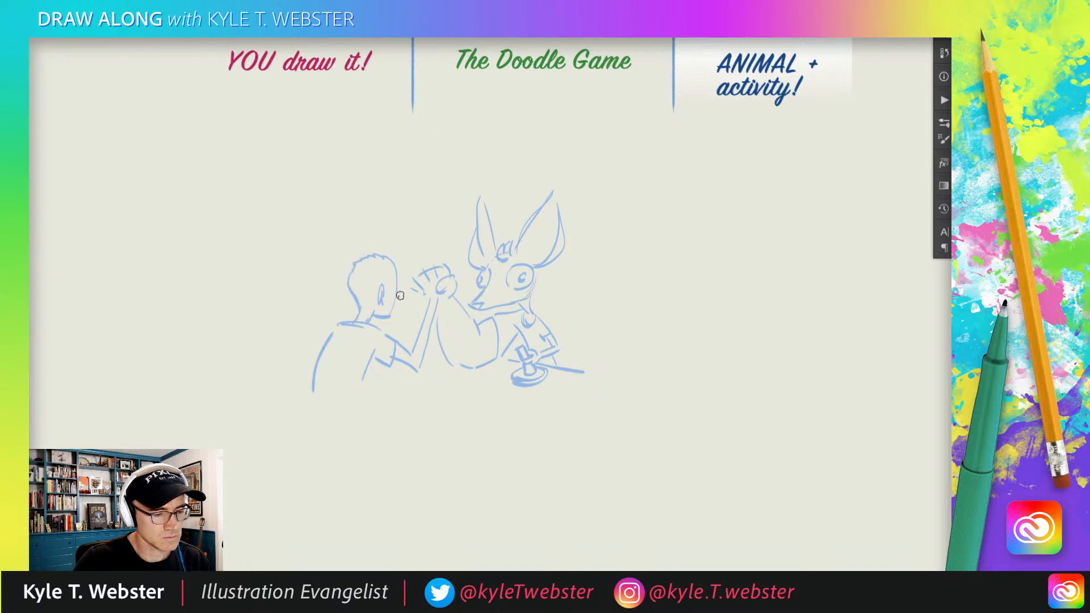
{"action": "left_click_drag", "start_coordinate": [406, 247], "coordinate": [401, 256]}
{"action": "left_click_drag", "start_coordinate": [397, 241], "coordinate": [390, 246]}
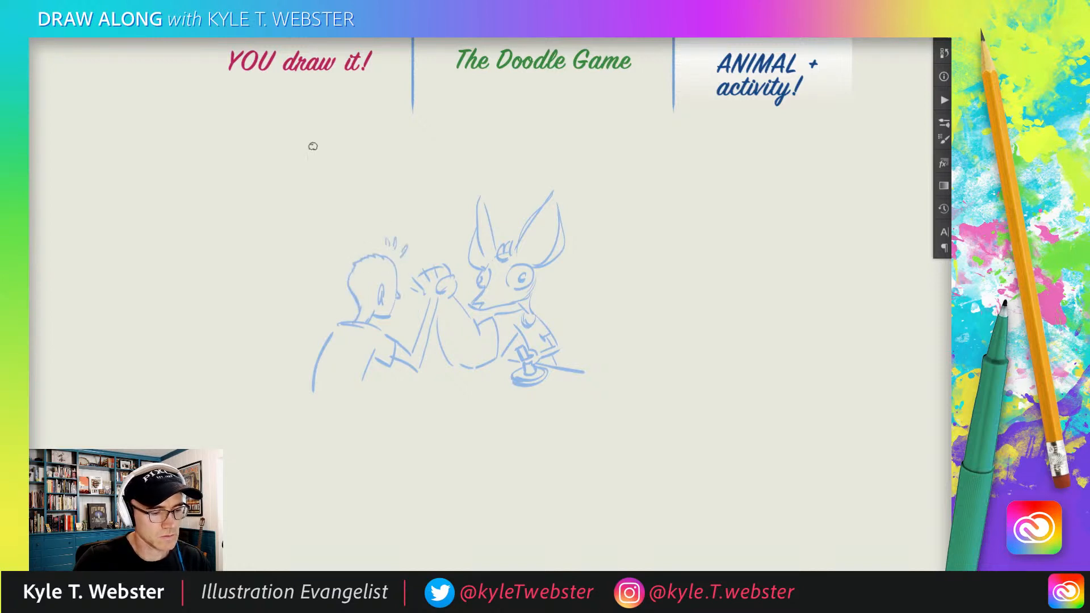
{"action": "mouse_move", "coordinate": [367, 324]}
{"action": "left_mouse_down"}
{"action": "mouse_move", "coordinate": [390, 338]}
{"action": "mouse_move", "coordinate": [323, 346]}
{"action": "mouse_move", "coordinate": [364, 381]}
{"action": "mouse_move", "coordinate": [361, 396]}
{"action": "left_mouse_up"}
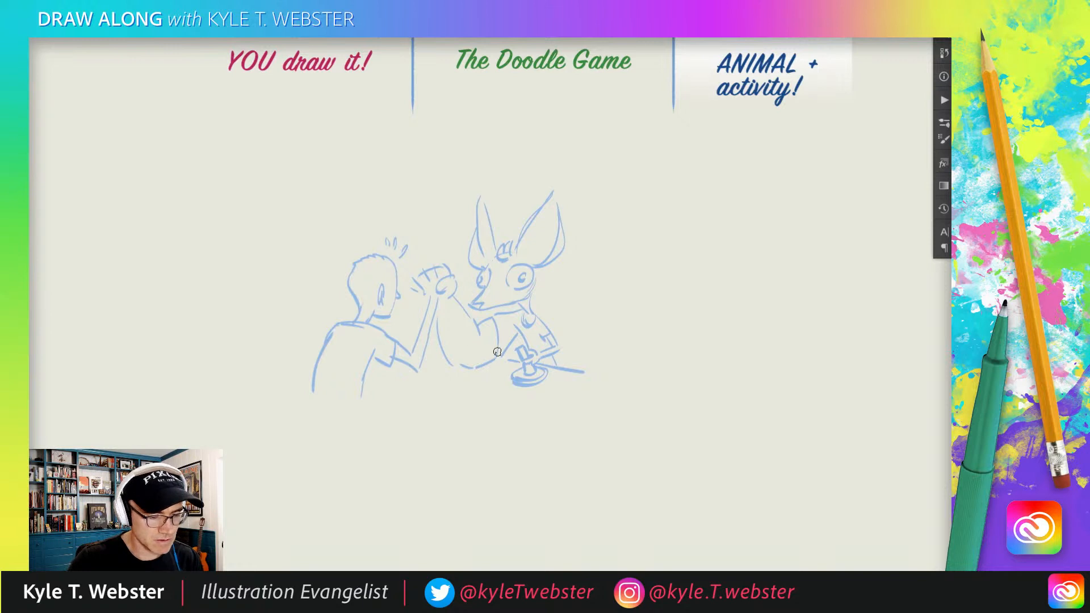
Step: Sketch the far table edge behind the animal's elbow and peg, and a long slanted near edge extending from the opponent
{"action": "left_click_drag", "start_coordinate": [497, 355], "coordinate": [463, 364]}
{"action": "left_click_drag", "start_coordinate": [554, 364], "coordinate": [600, 368]}
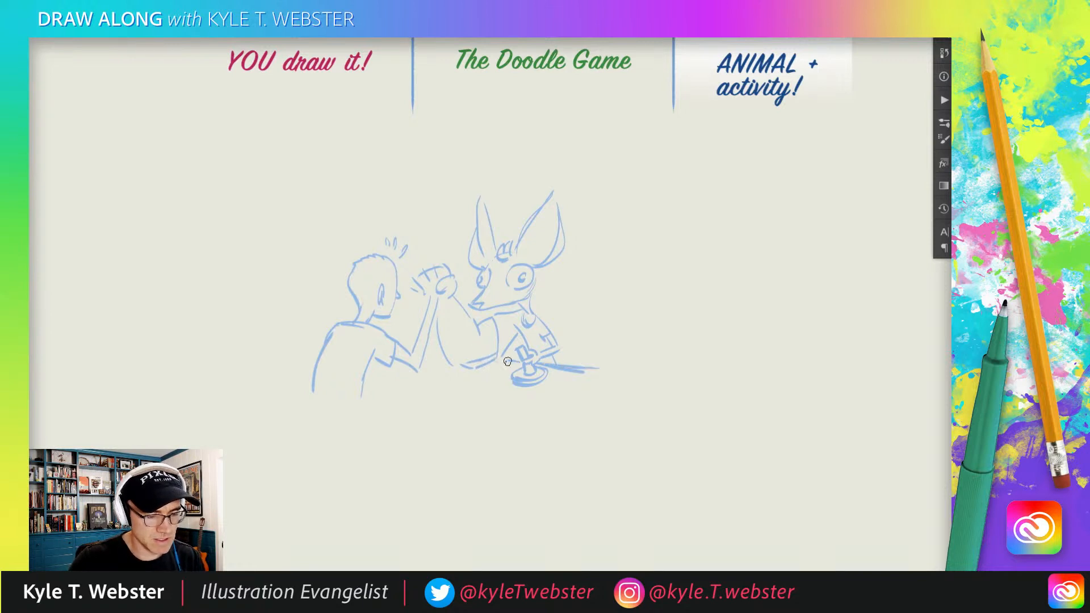
{"action": "left_click_drag", "start_coordinate": [513, 360], "coordinate": [467, 364]}
{"action": "left_click_drag", "start_coordinate": [529, 410], "coordinate": [373, 383]}
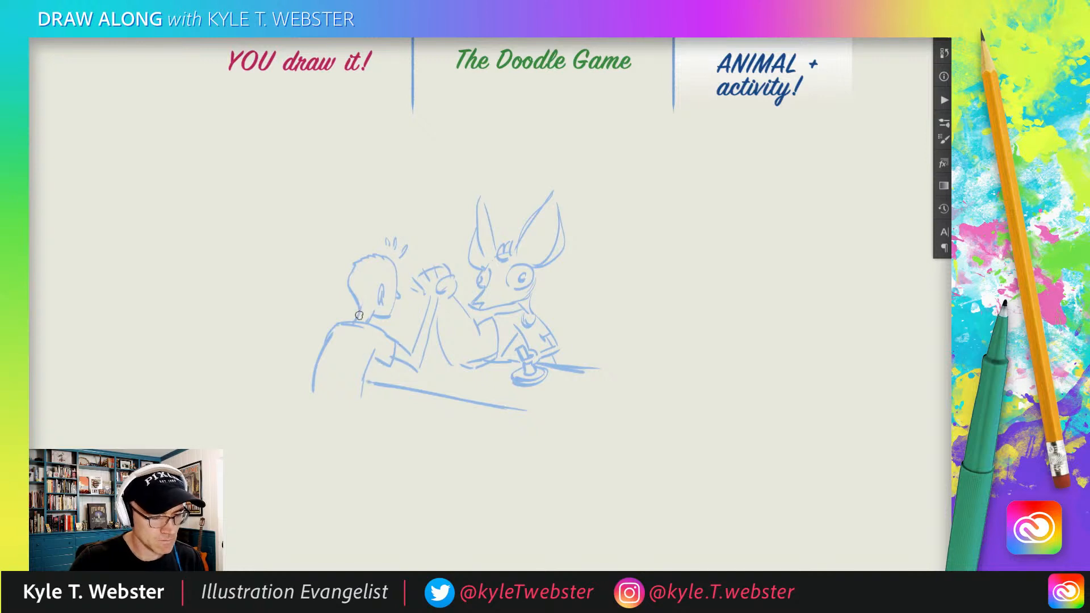
Step: Move the sketched opponent closer to the animal and erase both raised arms with their clasped hands
{"action": "mouse_move", "coordinate": [338, 224]}
{"action": "left_mouse_down"}
{"action": "mouse_move", "coordinate": [277, 400]}
{"action": "mouse_move", "coordinate": [383, 420]}
{"action": "mouse_move", "coordinate": [404, 376]}
{"action": "mouse_move", "coordinate": [435, 358]}
{"action": "mouse_move", "coordinate": [437, 290]}
{"action": "mouse_move", "coordinate": [429, 272]}
{"action": "mouse_move", "coordinate": [348, 225]}
{"action": "left_mouse_up"}
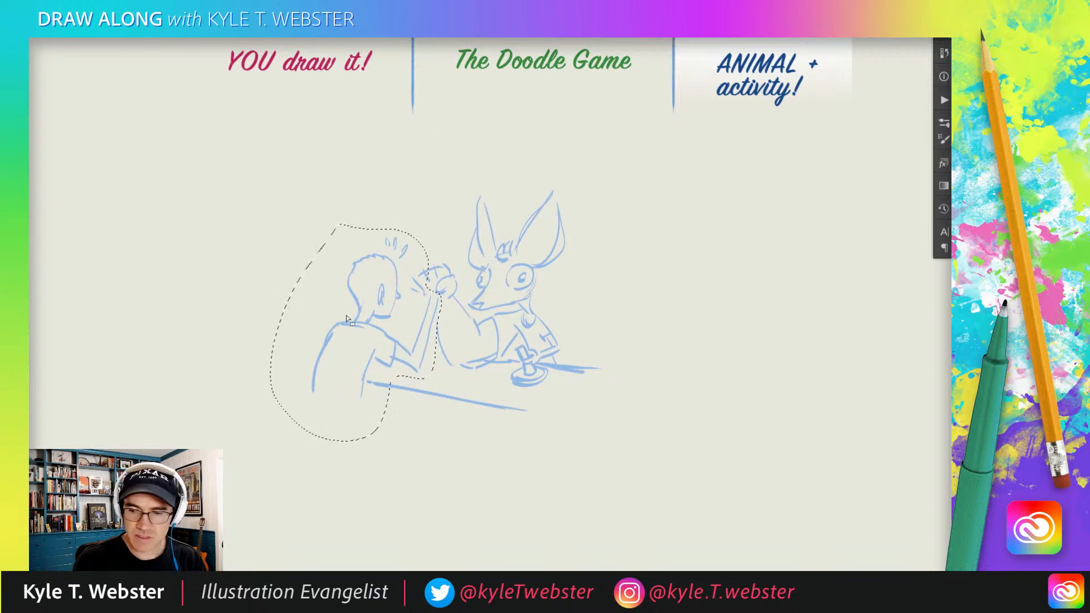
{"action": "mouse_move", "coordinate": [345, 314]}
{"action": "left_mouse_down"}
{"action": "mouse_move", "coordinate": [382, 314]}
{"action": "mouse_move", "coordinate": [374, 334]}
{"action": "left_mouse_up"}
{"action": "key", "text": "ctrl+d"}
{"action": "key", "text": "b"}
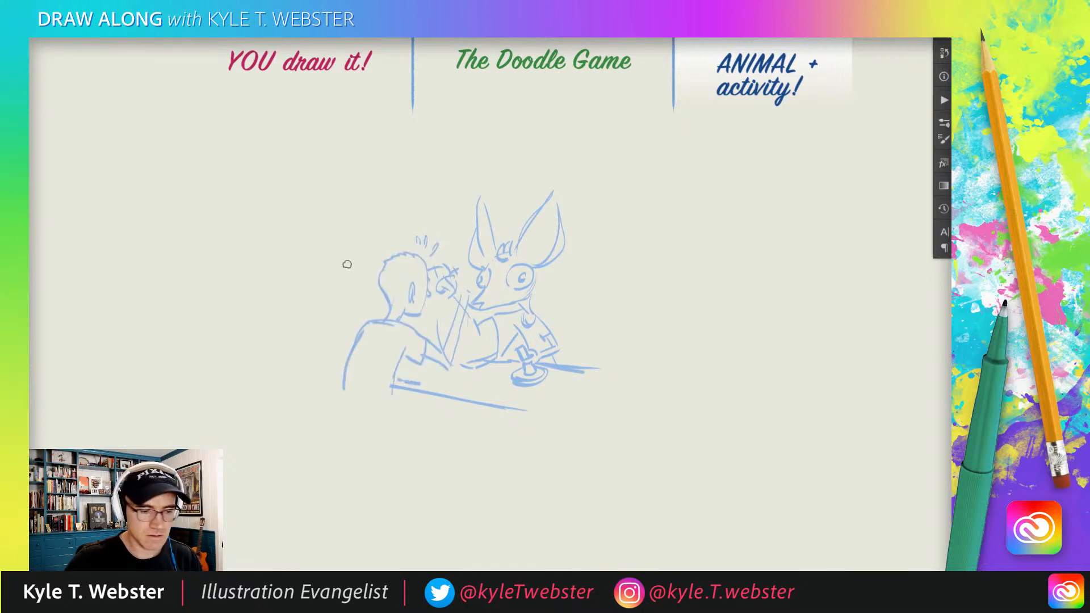
{"action": "mouse_move", "coordinate": [434, 276]}
{"action": "left_mouse_down"}
{"action": "mouse_move", "coordinate": [451, 301]}
{"action": "mouse_move", "coordinate": [445, 263]}
{"action": "mouse_move", "coordinate": [438, 302]}
{"action": "mouse_move", "coordinate": [464, 290]}
{"action": "left_mouse_up"}
{"action": "mouse_move", "coordinate": [445, 373]}
{"action": "left_mouse_down"}
{"action": "mouse_move", "coordinate": [434, 355]}
{"action": "mouse_move", "coordinate": [410, 355]}
{"action": "mouse_move", "coordinate": [413, 345]}
{"action": "left_mouse_up"}
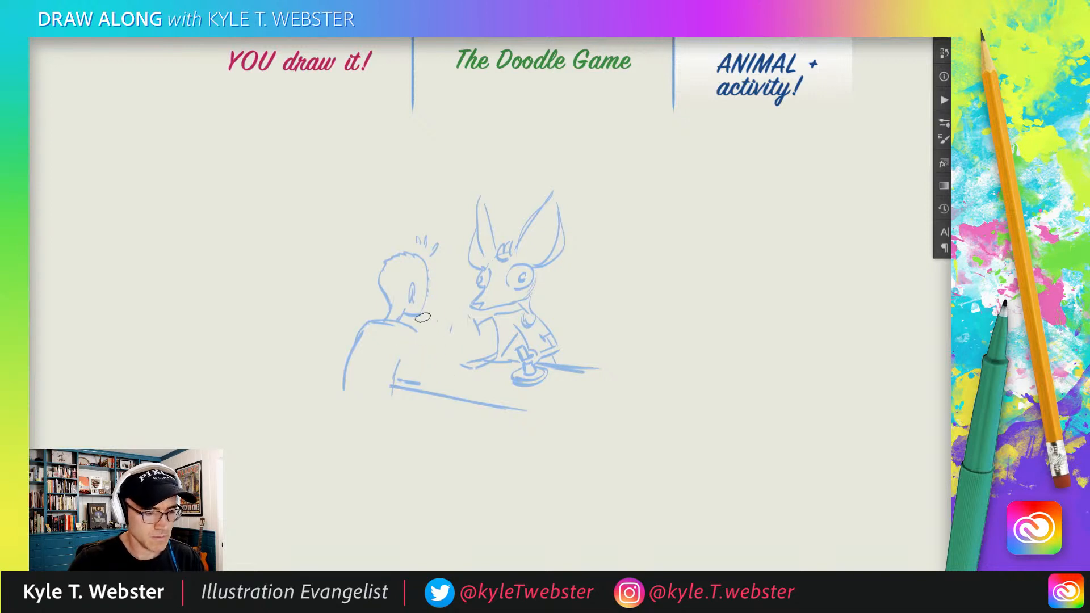
Step: Enlarge the opponent's head, back and sweat marks, positioning him taller than the animal in the foreground
{"action": "mouse_move", "coordinate": [382, 226]}
{"action": "left_mouse_down"}
{"action": "mouse_move", "coordinate": [390, 419]}
{"action": "mouse_move", "coordinate": [451, 258]}
{"action": "mouse_move", "coordinate": [387, 226]}
{"action": "left_mouse_up"}
{"action": "key", "text": "ctrl+t"}
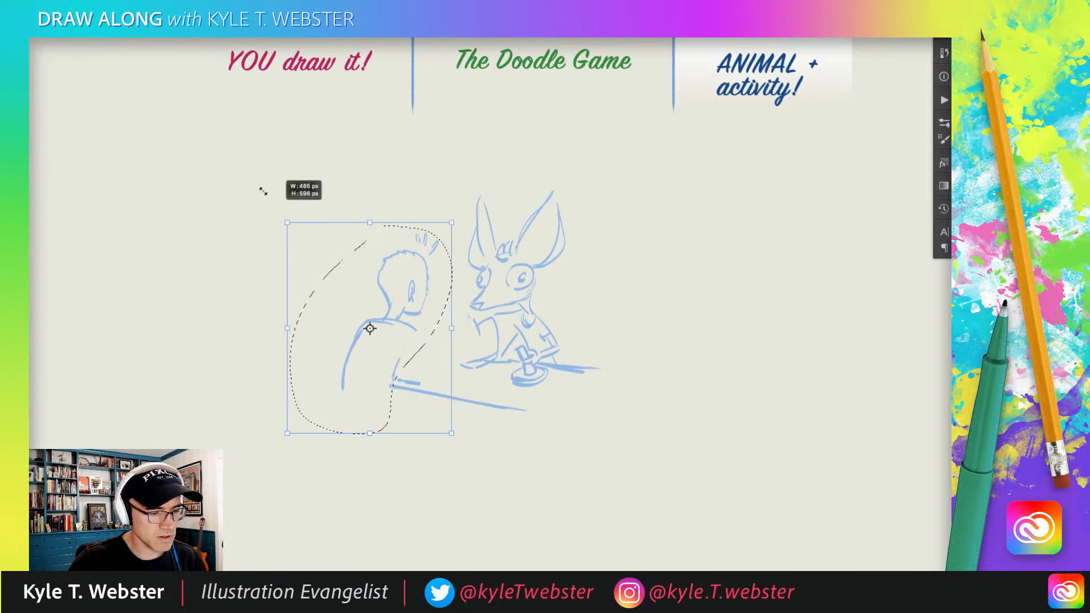
{"action": "left_click_drag", "start_coordinate": [263, 191], "coordinate": [177, 106]}
{"action": "left_click_drag", "start_coordinate": [298, 293], "coordinate": [322, 336]}
{"action": "key", "text": "Return"}
{"action": "key", "text": "ctrl+d"}
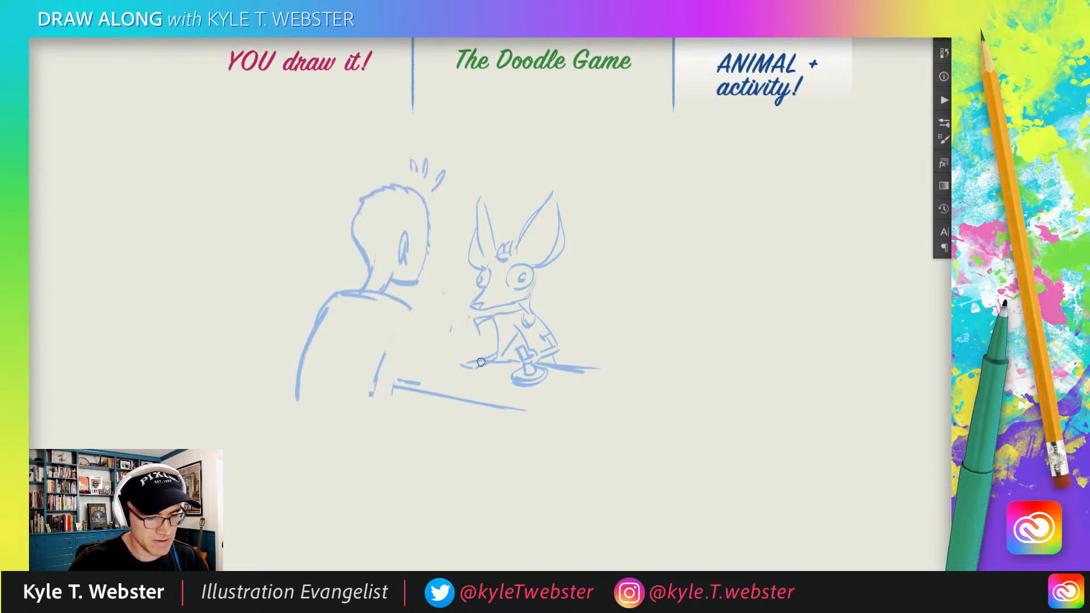
Step: Redraw the animal's raised forearm with its elbow on the table and a gripping hand near the opponent's face
{"action": "mouse_move", "coordinate": [481, 362]}
{"action": "left_mouse_down"}
{"action": "mouse_move", "coordinate": [441, 317]}
{"action": "mouse_move", "coordinate": [456, 353]}
{"action": "mouse_move", "coordinate": [496, 314]}
{"action": "mouse_move", "coordinate": [463, 366]}
{"action": "mouse_move", "coordinate": [436, 357]}
{"action": "mouse_move", "coordinate": [436, 325]}
{"action": "mouse_move", "coordinate": [477, 333]}
{"action": "mouse_move", "coordinate": [464, 307]}
{"action": "left_mouse_up"}
{"action": "mouse_move", "coordinate": [431, 361]}
{"action": "left_mouse_down"}
{"action": "mouse_move", "coordinate": [424, 291]}
{"action": "mouse_move", "coordinate": [460, 316]}
{"action": "mouse_move", "coordinate": [462, 302]}
{"action": "mouse_move", "coordinate": [466, 319]}
{"action": "mouse_move", "coordinate": [452, 276]}
{"action": "left_mouse_up"}
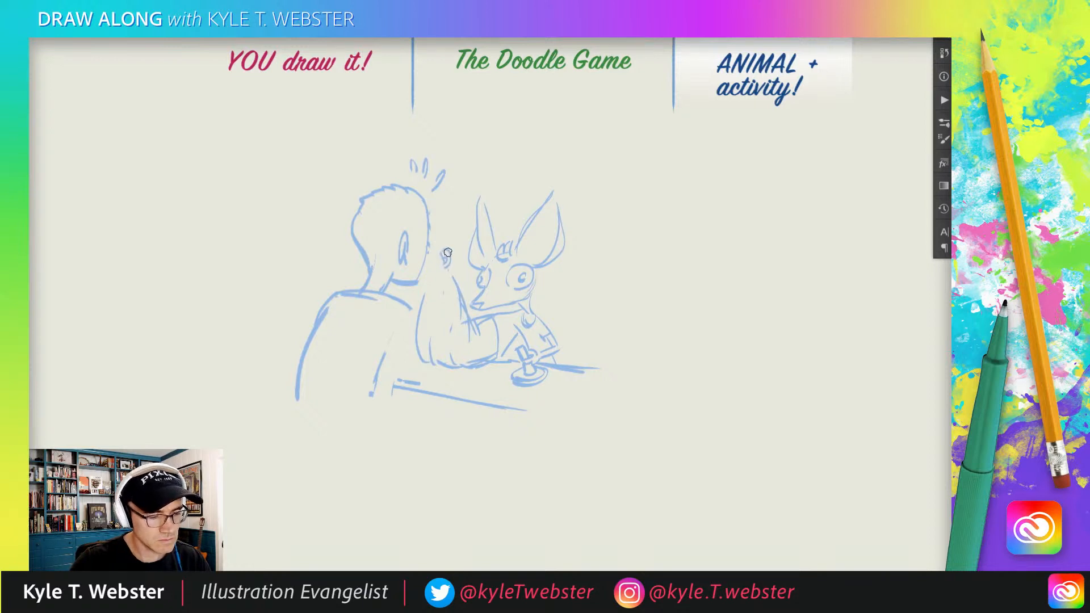
{"action": "left_click_drag", "start_coordinate": [439, 247], "coordinate": [429, 256]}
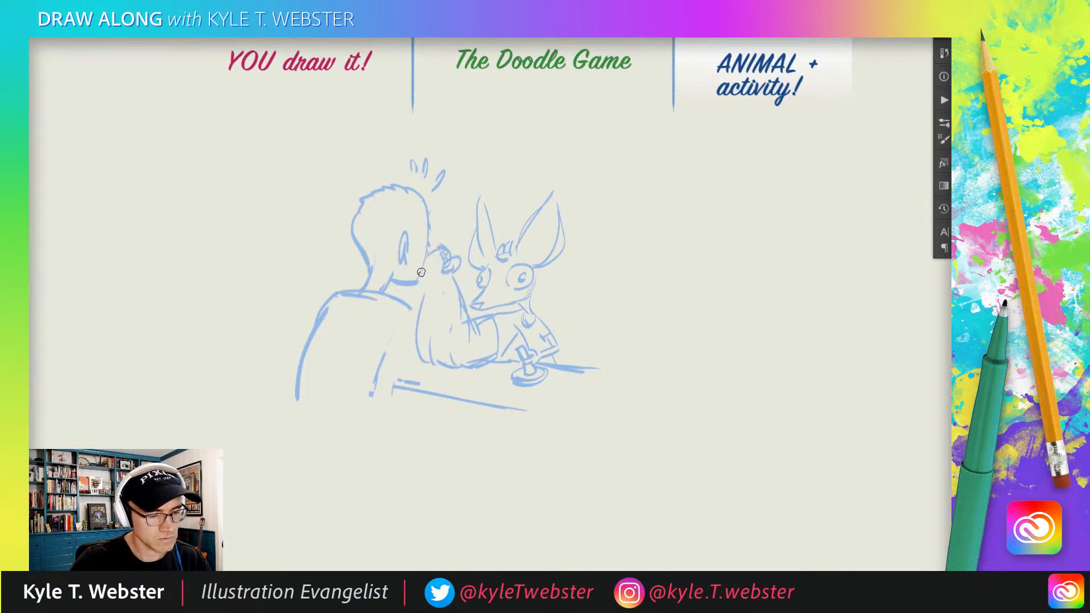
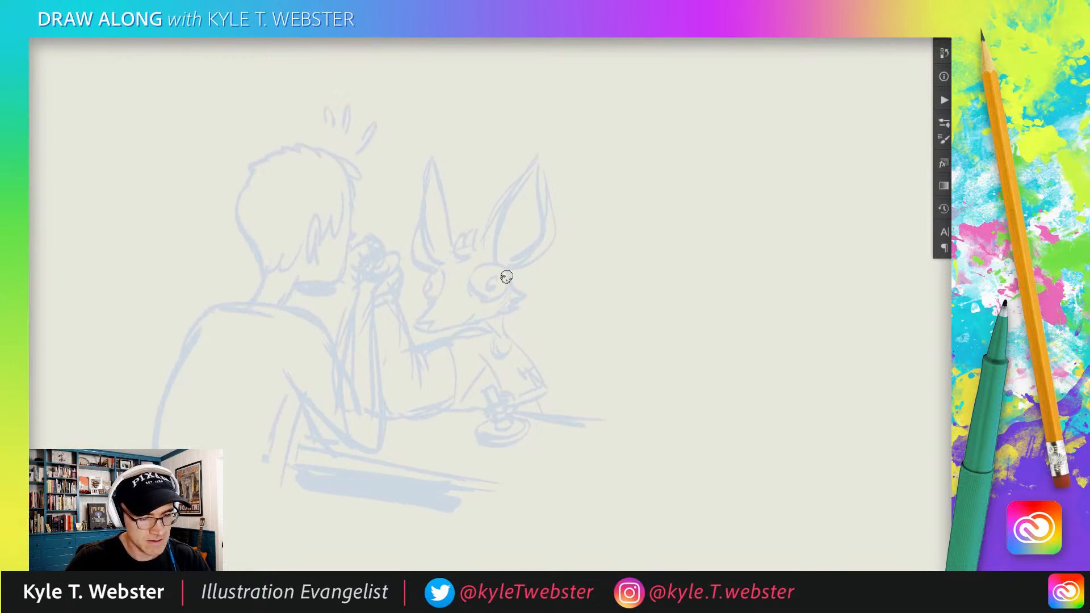
Step: Ink the animal's round eyes, nose, muzzle and mouth in dark blue over the faded sketch, with small marks between the eyes
{"action": "mouse_move", "coordinate": [507, 276]}
{"action": "left_mouse_down"}
{"action": "mouse_move", "coordinate": [477, 270]}
{"action": "mouse_move", "coordinate": [473, 288]}
{"action": "mouse_move", "coordinate": [488, 300]}
{"action": "mouse_move", "coordinate": [496, 275]}
{"action": "left_mouse_up"}
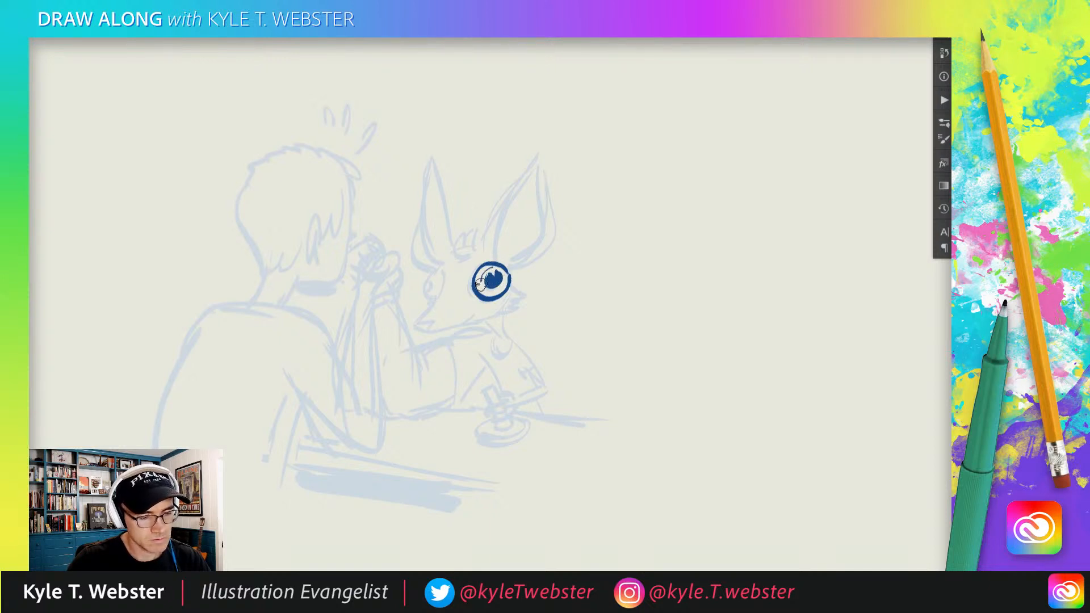
{"action": "mouse_move", "coordinate": [437, 275]}
{"action": "left_mouse_down"}
{"action": "mouse_move", "coordinate": [436, 298]}
{"action": "mouse_move", "coordinate": [430, 287]}
{"action": "left_mouse_up"}
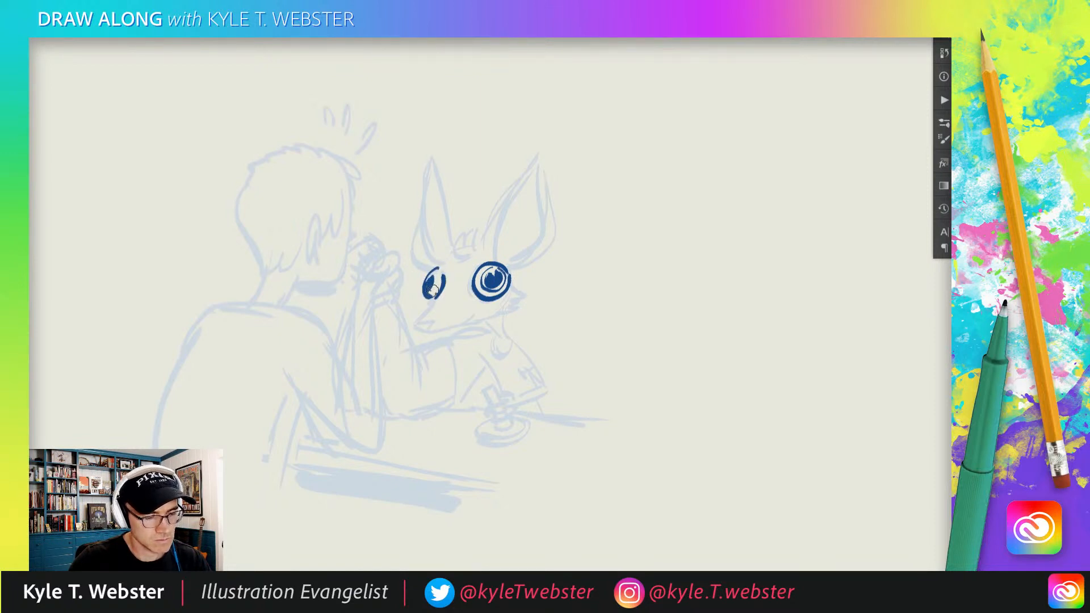
{"action": "mouse_move", "coordinate": [433, 290]}
{"action": "left_mouse_down"}
{"action": "mouse_move", "coordinate": [417, 322]}
{"action": "mouse_move", "coordinate": [433, 319]}
{"action": "mouse_move", "coordinate": [417, 325]}
{"action": "mouse_move", "coordinate": [432, 304]}
{"action": "mouse_move", "coordinate": [437, 332]}
{"action": "mouse_move", "coordinate": [475, 316]}
{"action": "left_mouse_up"}
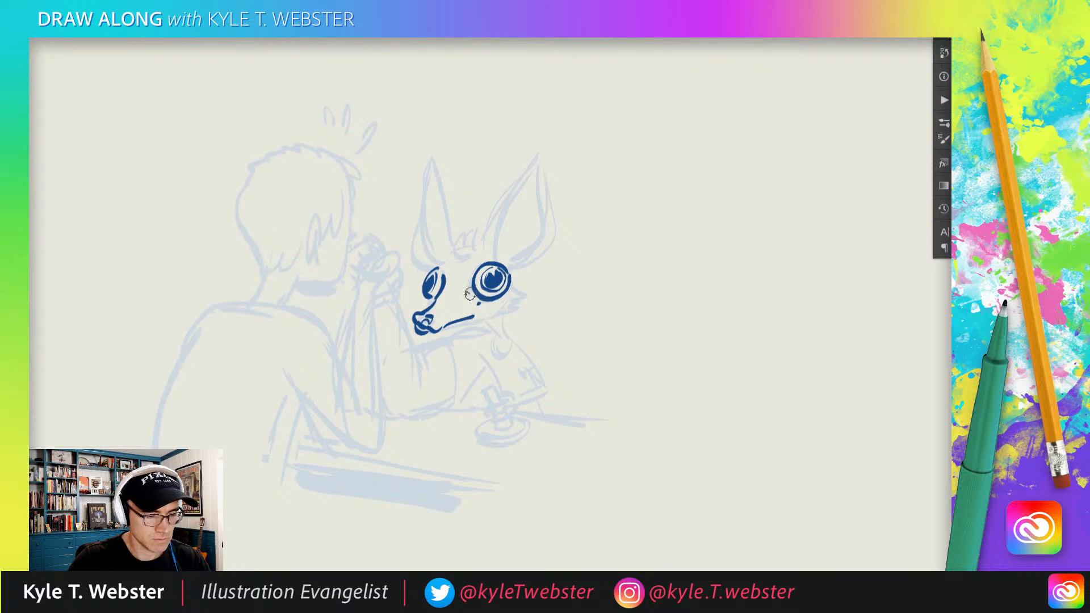
{"action": "left_click_drag", "start_coordinate": [469, 294], "coordinate": [475, 272]}
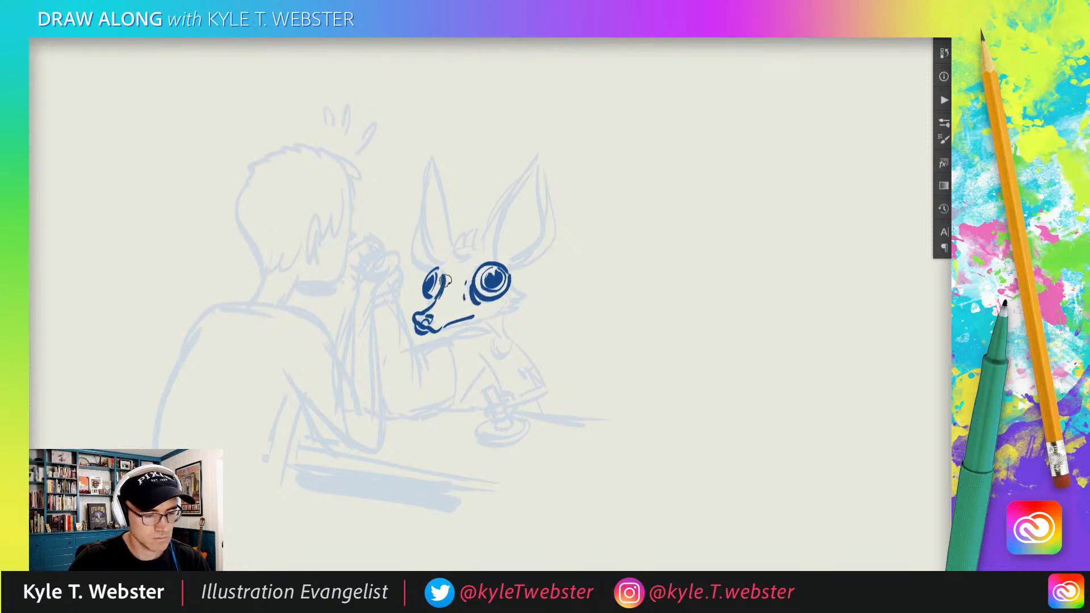
Step: Ink the animal's forehead tuft and both large pointed ears, adding inner detail lines to the near ear
{"action": "mouse_move", "coordinate": [478, 250]}
{"action": "left_mouse_down"}
{"action": "mouse_move", "coordinate": [476, 232]}
{"action": "mouse_move", "coordinate": [452, 230]}
{"action": "left_mouse_up"}
{"action": "mouse_move", "coordinate": [457, 241]}
{"action": "left_mouse_down"}
{"action": "mouse_move", "coordinate": [447, 261]}
{"action": "mouse_move", "coordinate": [467, 258]}
{"action": "mouse_move", "coordinate": [459, 265]}
{"action": "mouse_move", "coordinate": [435, 172]}
{"action": "mouse_move", "coordinate": [423, 245]}
{"action": "mouse_move", "coordinate": [426, 228]}
{"action": "mouse_move", "coordinate": [482, 249]}
{"action": "mouse_move", "coordinate": [545, 164]}
{"action": "mouse_move", "coordinate": [550, 193]}
{"action": "mouse_move", "coordinate": [520, 266]}
{"action": "mouse_move", "coordinate": [528, 182]}
{"action": "left_mouse_up"}
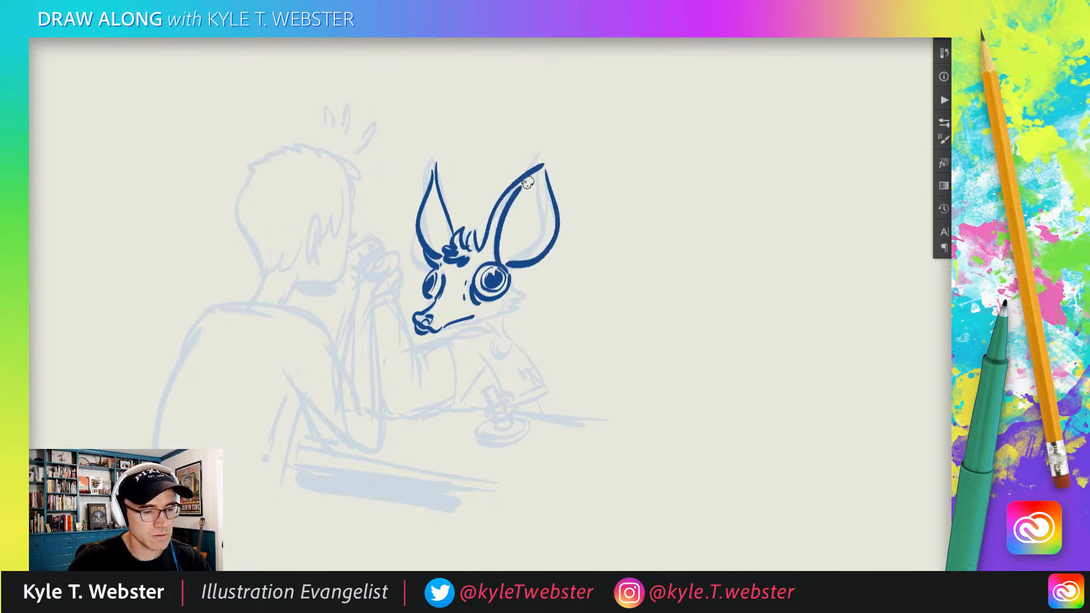
{"action": "left_click_drag", "start_coordinate": [510, 249], "coordinate": [527, 224]}
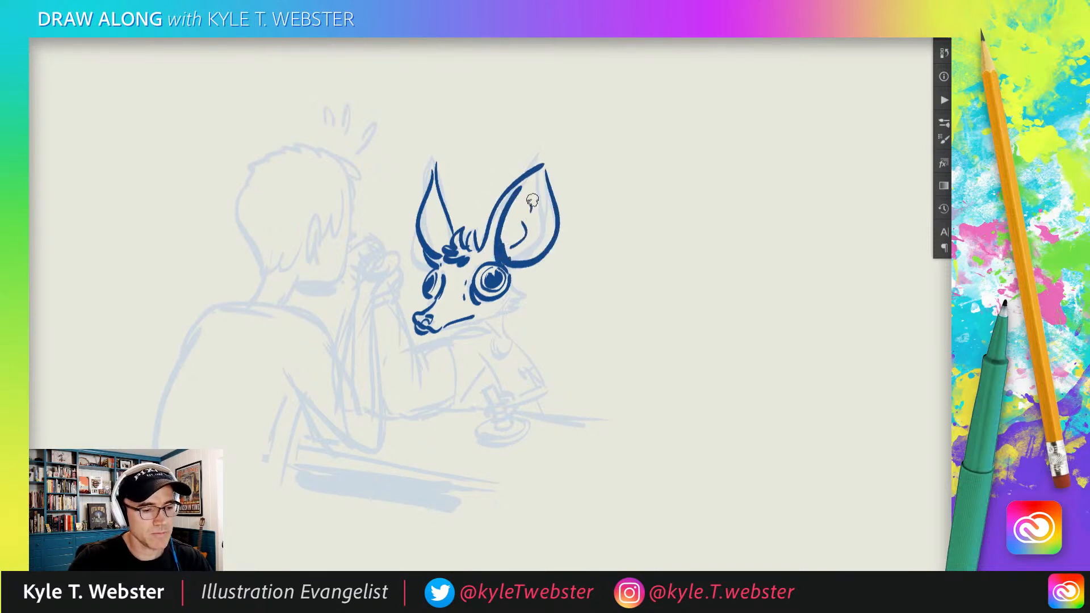
Step: Ink the animal's cheek fur, neck, shirt, sleeve and bent arm with its hand gripping the round-based peg
{"action": "left_click_drag", "start_coordinate": [388, 210], "coordinate": [418, 203]}
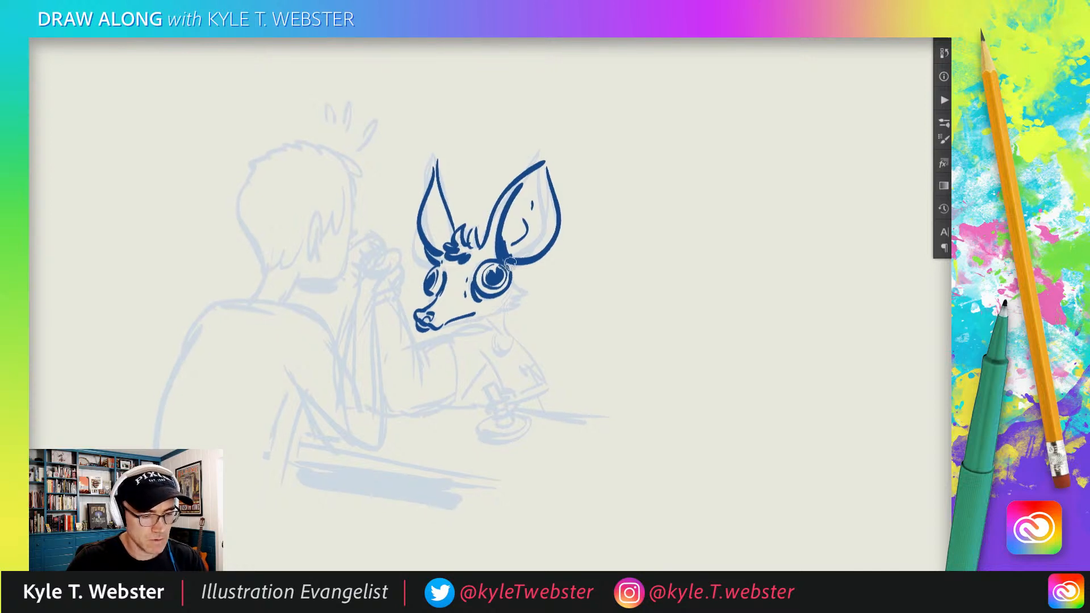
{"action": "mouse_move", "coordinate": [513, 282]}
{"action": "left_mouse_down"}
{"action": "mouse_move", "coordinate": [527, 296]}
{"action": "mouse_move", "coordinate": [475, 318]}
{"action": "mouse_move", "coordinate": [494, 349]}
{"action": "mouse_move", "coordinate": [508, 341]}
{"action": "left_mouse_up"}
{"action": "mouse_move", "coordinate": [437, 277]}
{"action": "left_mouse_down"}
{"action": "mouse_move", "coordinate": [452, 231]}
{"action": "mouse_move", "coordinate": [447, 243]}
{"action": "left_mouse_up"}
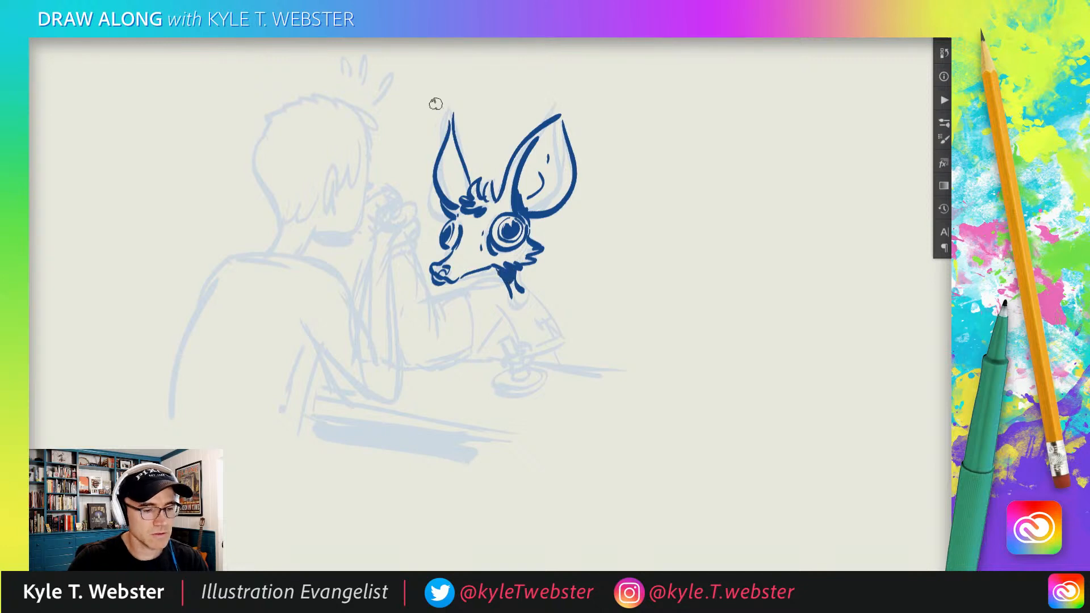
{"action": "mouse_move", "coordinate": [521, 285]}
{"action": "left_mouse_down"}
{"action": "mouse_move", "coordinate": [518, 306]}
{"action": "mouse_move", "coordinate": [510, 301]}
{"action": "mouse_move", "coordinate": [557, 312]}
{"action": "mouse_move", "coordinate": [545, 329]}
{"action": "mouse_move", "coordinate": [569, 343]}
{"action": "mouse_move", "coordinate": [529, 358]}
{"action": "mouse_move", "coordinate": [549, 339]}
{"action": "mouse_move", "coordinate": [528, 347]}
{"action": "mouse_move", "coordinate": [530, 368]}
{"action": "mouse_move", "coordinate": [507, 361]}
{"action": "mouse_move", "coordinate": [514, 370]}
{"action": "left_mouse_up"}
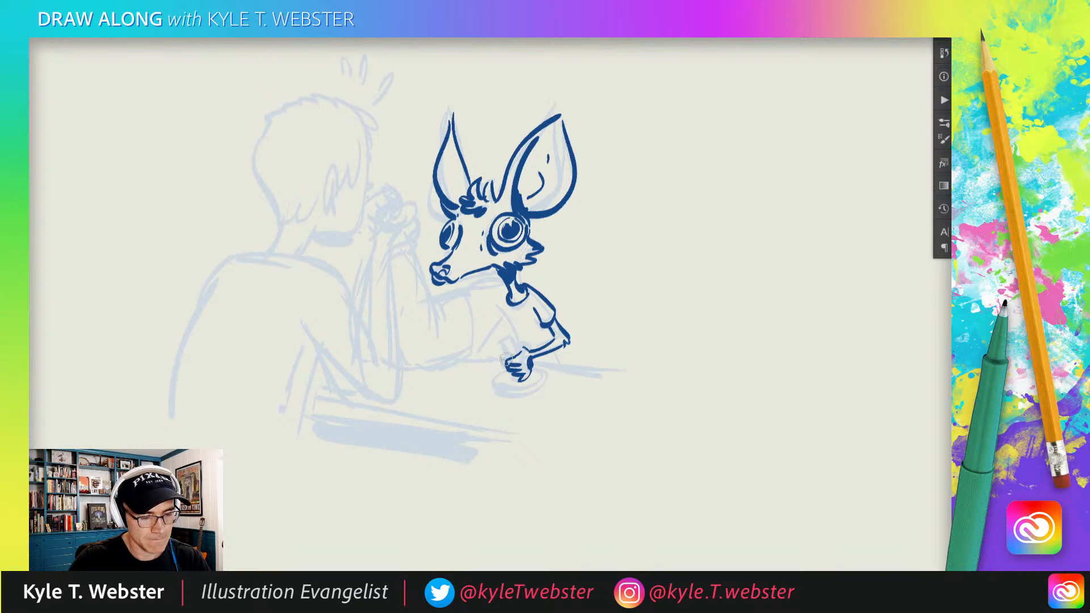
{"action": "mouse_move", "coordinate": [519, 353]}
{"action": "left_mouse_down"}
{"action": "mouse_move", "coordinate": [518, 334]}
{"action": "mouse_move", "coordinate": [487, 377]}
{"action": "mouse_move", "coordinate": [537, 391]}
{"action": "mouse_move", "coordinate": [534, 370]}
{"action": "left_mouse_up"}
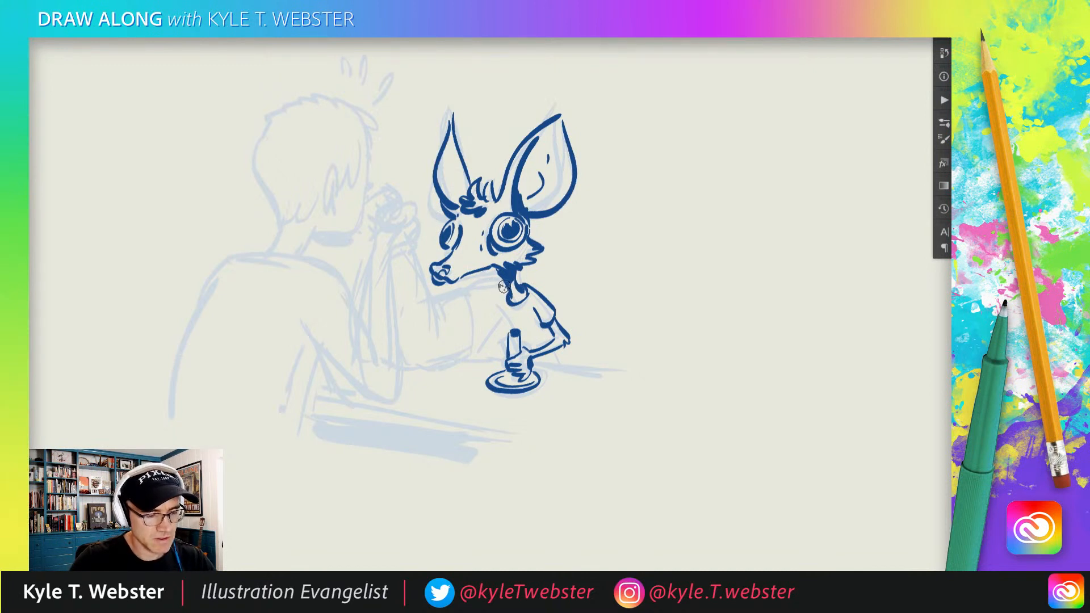
Step: Ink the animal's shirt front, thick upper arm and raised forearm, ending in a clasped hand with finger lines above it
{"action": "mouse_move", "coordinate": [504, 284]}
{"action": "left_mouse_down"}
{"action": "mouse_move", "coordinate": [460, 292]}
{"action": "mouse_move", "coordinate": [480, 281]}
{"action": "mouse_move", "coordinate": [463, 307]}
{"action": "mouse_move", "coordinate": [458, 297]}
{"action": "mouse_move", "coordinate": [472, 347]}
{"action": "mouse_move", "coordinate": [481, 326]}
{"action": "mouse_move", "coordinate": [487, 337]}
{"action": "mouse_move", "coordinate": [497, 319]}
{"action": "mouse_move", "coordinate": [467, 359]}
{"action": "mouse_move", "coordinate": [408, 376]}
{"action": "left_mouse_up"}
{"action": "key", "text": "ctrl+z"}
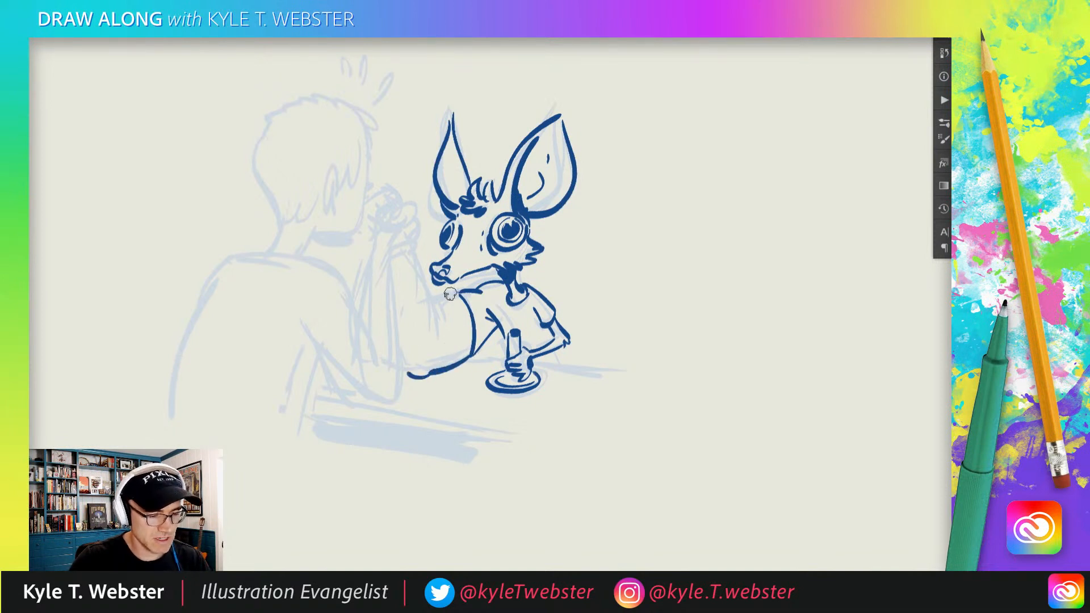
{"action": "mouse_move", "coordinate": [458, 292]}
{"action": "left_mouse_down"}
{"action": "mouse_move", "coordinate": [431, 311]}
{"action": "mouse_move", "coordinate": [444, 346]}
{"action": "mouse_move", "coordinate": [433, 347]}
{"action": "mouse_move", "coordinate": [410, 253]}
{"action": "left_mouse_up"}
{"action": "mouse_move", "coordinate": [423, 321]}
{"action": "left_mouse_down"}
{"action": "mouse_move", "coordinate": [406, 279]}
{"action": "mouse_move", "coordinate": [420, 227]}
{"action": "mouse_move", "coordinate": [390, 236]}
{"action": "mouse_move", "coordinate": [409, 227]}
{"action": "left_mouse_up"}
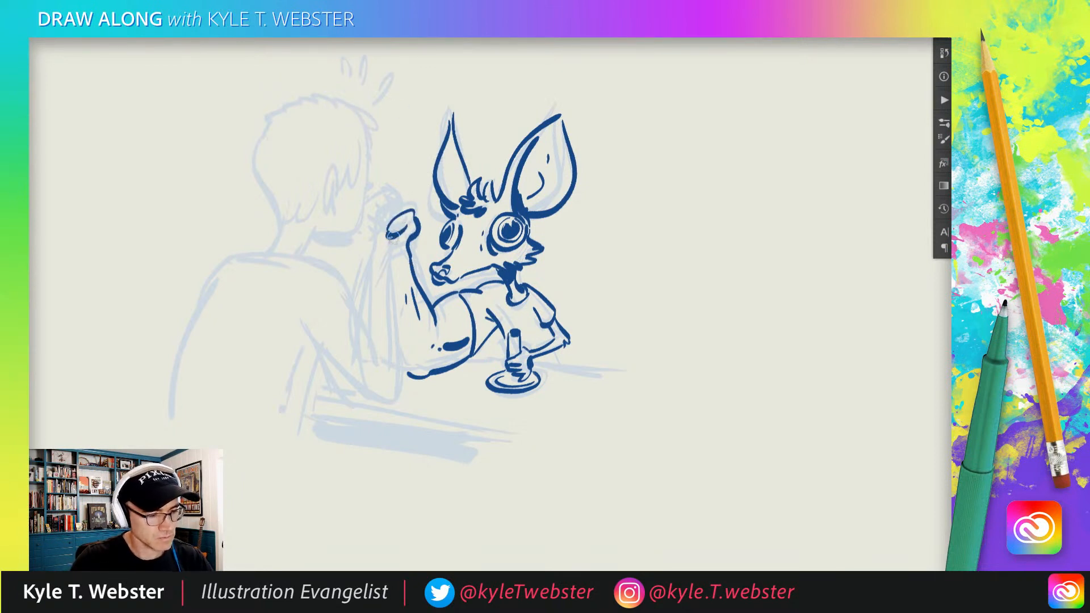
{"action": "mouse_move", "coordinate": [404, 213]}
{"action": "left_mouse_down"}
{"action": "mouse_move", "coordinate": [383, 192]}
{"action": "mouse_move", "coordinate": [380, 212]}
{"action": "mouse_move", "coordinate": [383, 191]}
{"action": "mouse_move", "coordinate": [381, 215]}
{"action": "left_mouse_up"}
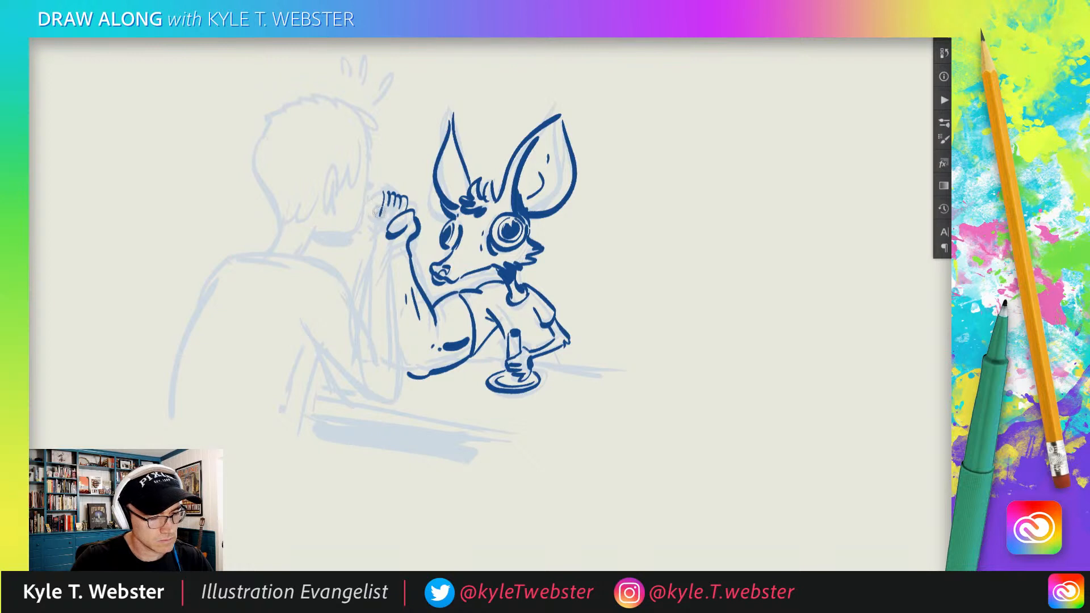
Step: Ink the human's gripping hand, bent arm, shoulders and back, adding the sleeve seam and shirt fold lines
{"action": "mouse_move", "coordinate": [380, 215]}
{"action": "left_mouse_down"}
{"action": "mouse_move", "coordinate": [365, 229]}
{"action": "mouse_move", "coordinate": [383, 228]}
{"action": "mouse_move", "coordinate": [367, 244]}
{"action": "mouse_move", "coordinate": [401, 351]}
{"action": "mouse_move", "coordinate": [389, 382]}
{"action": "mouse_move", "coordinate": [357, 324]}
{"action": "mouse_move", "coordinate": [338, 361]}
{"action": "mouse_move", "coordinate": [343, 313]}
{"action": "mouse_move", "coordinate": [216, 265]}
{"action": "mouse_move", "coordinate": [189, 332]}
{"action": "mouse_move", "coordinate": [172, 421]}
{"action": "left_mouse_up"}
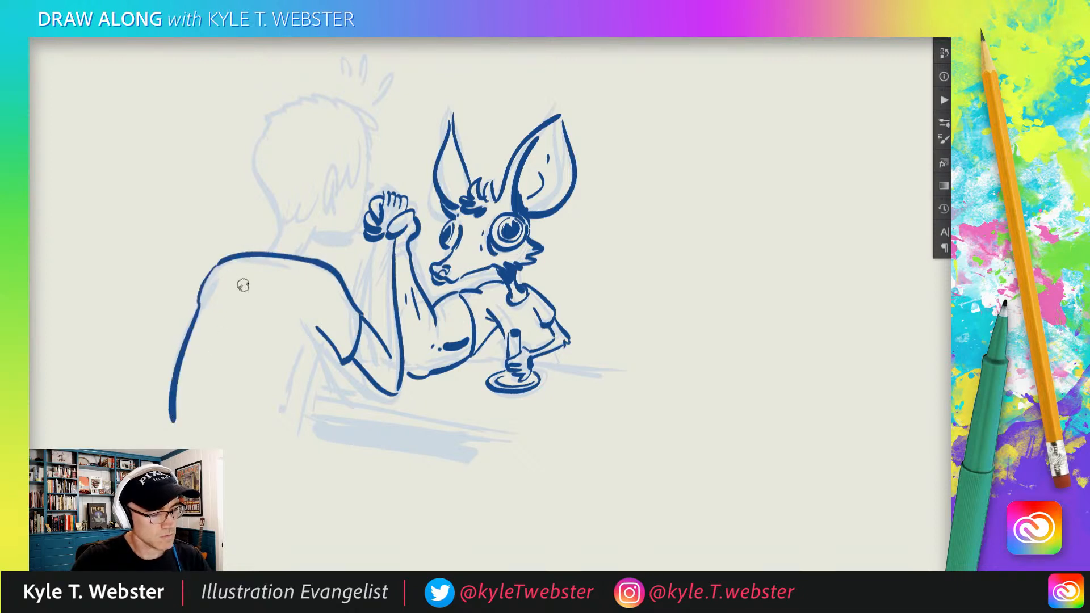
{"action": "mouse_move", "coordinate": [250, 277]}
{"action": "left_mouse_down"}
{"action": "mouse_move", "coordinate": [219, 349]}
{"action": "mouse_move", "coordinate": [218, 392]}
{"action": "left_mouse_up"}
{"action": "mouse_move", "coordinate": [326, 342]}
{"action": "left_mouse_down"}
{"action": "mouse_move", "coordinate": [305, 328]}
{"action": "mouse_move", "coordinate": [309, 347]}
{"action": "left_mouse_up"}
{"action": "mouse_move", "coordinate": [333, 275]}
{"action": "left_mouse_down"}
{"action": "mouse_move", "coordinate": [307, 328]}
{"action": "mouse_move", "coordinate": [297, 443]}
{"action": "left_mouse_up"}
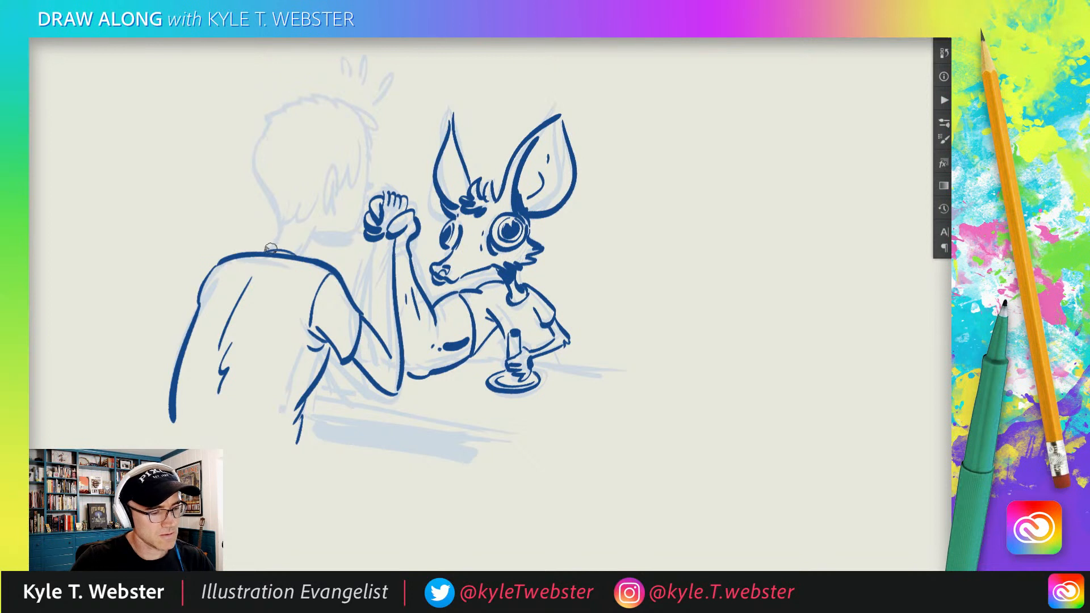
Step: Ink the human's neck, jaw, spiky hair and ear, with short effort marks above the head
{"action": "left_click_drag", "start_coordinate": [273, 250], "coordinate": [284, 222]}
{"action": "mouse_move", "coordinate": [307, 257]}
{"action": "left_mouse_down"}
{"action": "mouse_move", "coordinate": [315, 228]}
{"action": "mouse_move", "coordinate": [353, 229]}
{"action": "mouse_move", "coordinate": [364, 180]}
{"action": "mouse_move", "coordinate": [377, 186]}
{"action": "mouse_move", "coordinate": [341, 99]}
{"action": "mouse_move", "coordinate": [291, 117]}
{"action": "mouse_move", "coordinate": [279, 105]}
{"action": "mouse_move", "coordinate": [294, 134]}
{"action": "mouse_move", "coordinate": [306, 120]}
{"action": "mouse_move", "coordinate": [259, 132]}
{"action": "mouse_move", "coordinate": [284, 229]}
{"action": "left_mouse_up"}
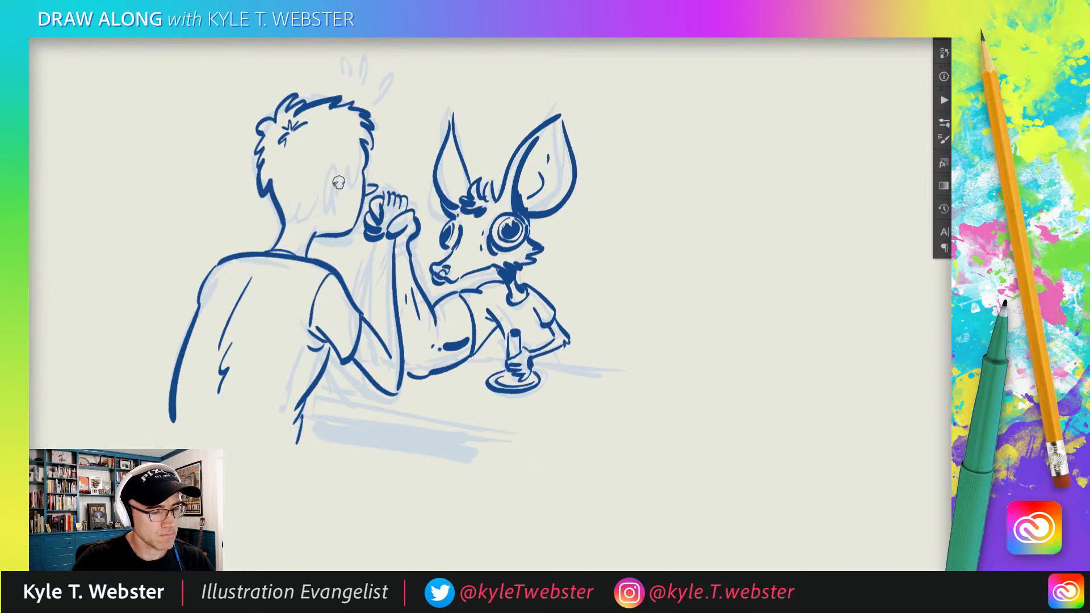
{"action": "mouse_move", "coordinate": [342, 167]}
{"action": "left_mouse_down"}
{"action": "mouse_move", "coordinate": [340, 199]}
{"action": "mouse_move", "coordinate": [335, 170]}
{"action": "mouse_move", "coordinate": [328, 207]}
{"action": "mouse_move", "coordinate": [339, 187]}
{"action": "mouse_move", "coordinate": [322, 197]}
{"action": "left_mouse_up"}
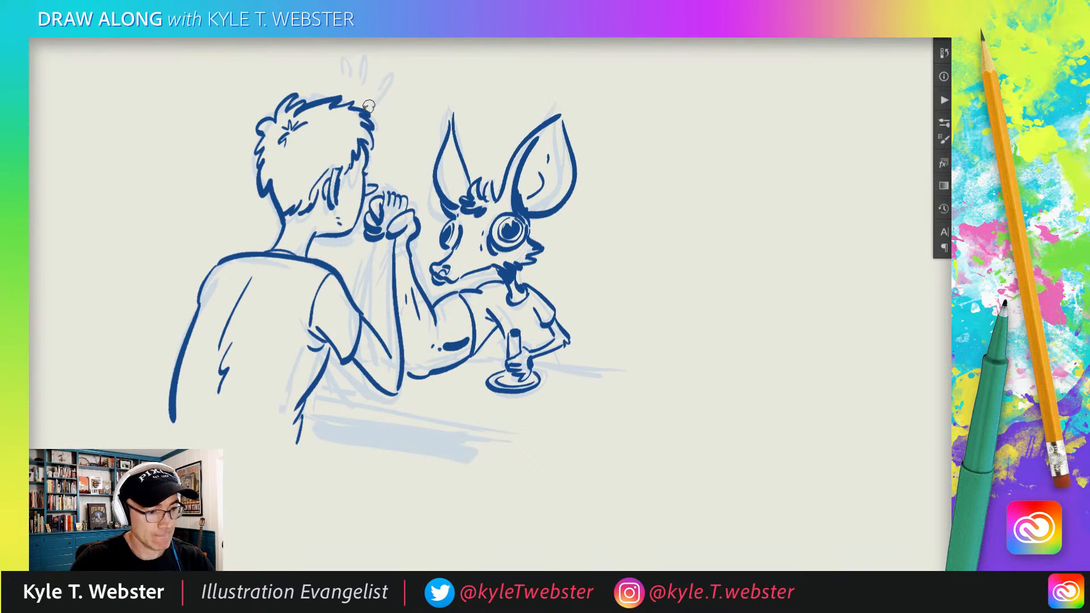
{"action": "mouse_move", "coordinate": [400, 80]}
{"action": "left_mouse_down"}
{"action": "mouse_move", "coordinate": [393, 101]}
{"action": "mouse_move", "coordinate": [367, 90]}
{"action": "mouse_move", "coordinate": [401, 119]}
{"action": "left_mouse_up"}
Step: Ink the table's far and near edges and a dark hatched shadow beneath the near edge
{"action": "left_click_drag", "start_coordinate": [256, 230], "coordinate": [219, 209]}
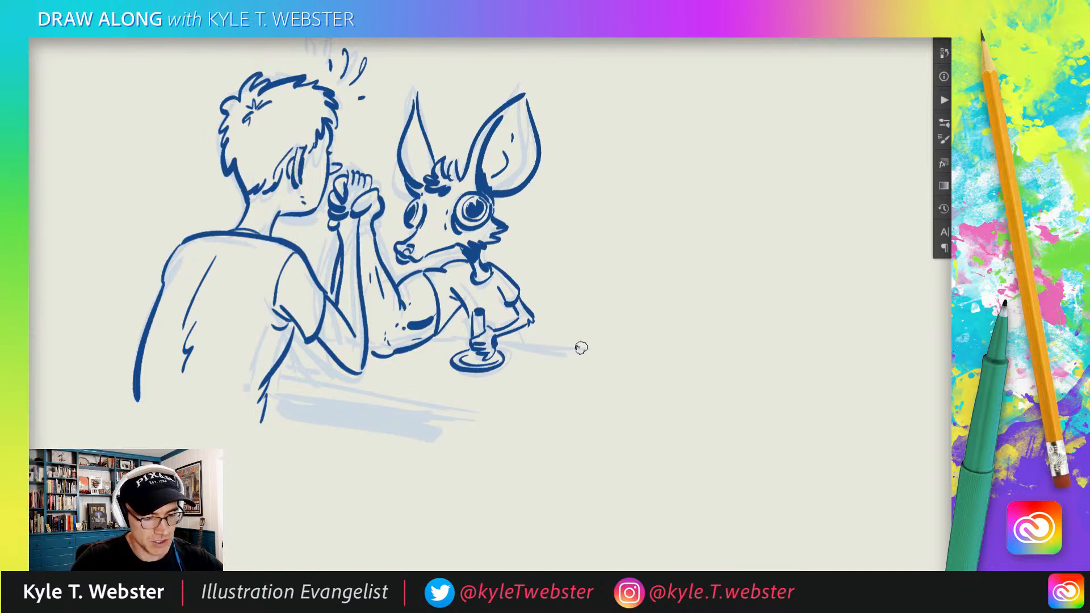
{"action": "left_click_drag", "start_coordinate": [580, 347], "coordinate": [435, 339]}
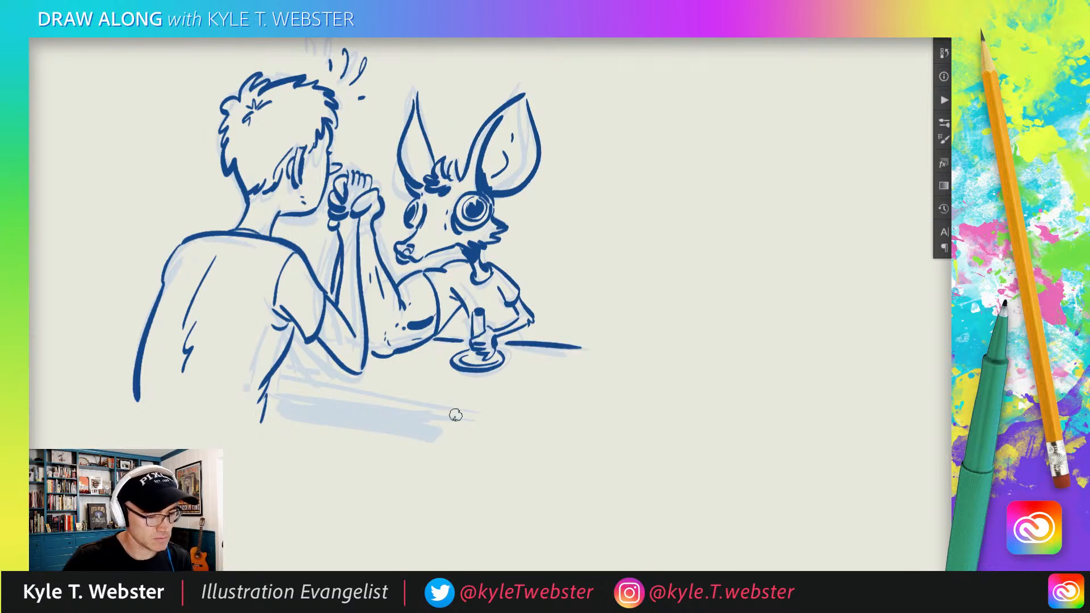
{"action": "left_click_drag", "start_coordinate": [504, 422], "coordinate": [281, 392]}
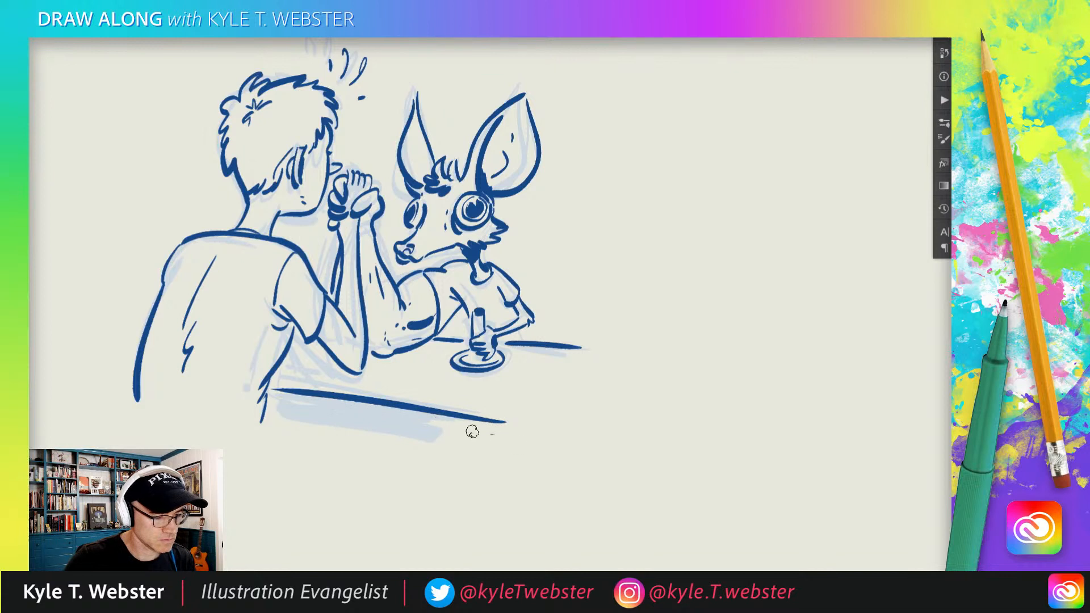
{"action": "left_click_drag", "start_coordinate": [473, 431], "coordinate": [268, 406]}
{"action": "key", "text": "ctrl+z"}
{"action": "mouse_move", "coordinate": [496, 437]}
{"action": "left_mouse_down"}
{"action": "mouse_move", "coordinate": [256, 408]}
{"action": "mouse_move", "coordinate": [423, 427]}
{"action": "mouse_move", "coordinate": [272, 410]}
{"action": "left_mouse_up"}
{"action": "key", "text": "ctrl+z"}
{"action": "left_click_drag", "start_coordinate": [464, 445], "coordinate": [278, 419]}
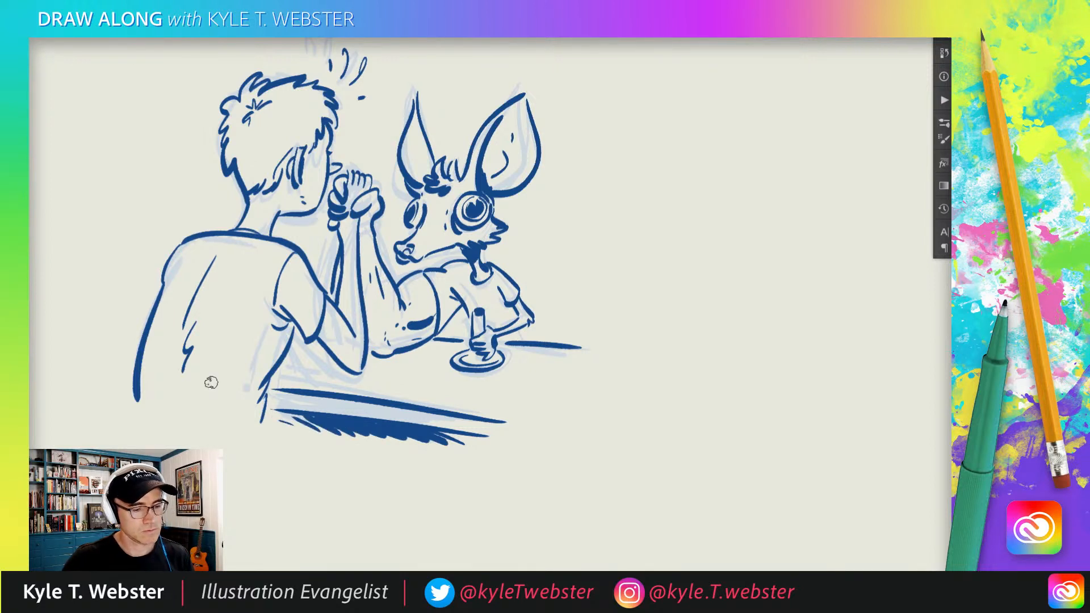
Step: Dot the tabletop beside the peg and add short shadow strokes under both arm-wrestling elbows
{"action": "left_click", "coordinate": [511, 364]}
{"action": "left_click", "coordinate": [529, 364]}
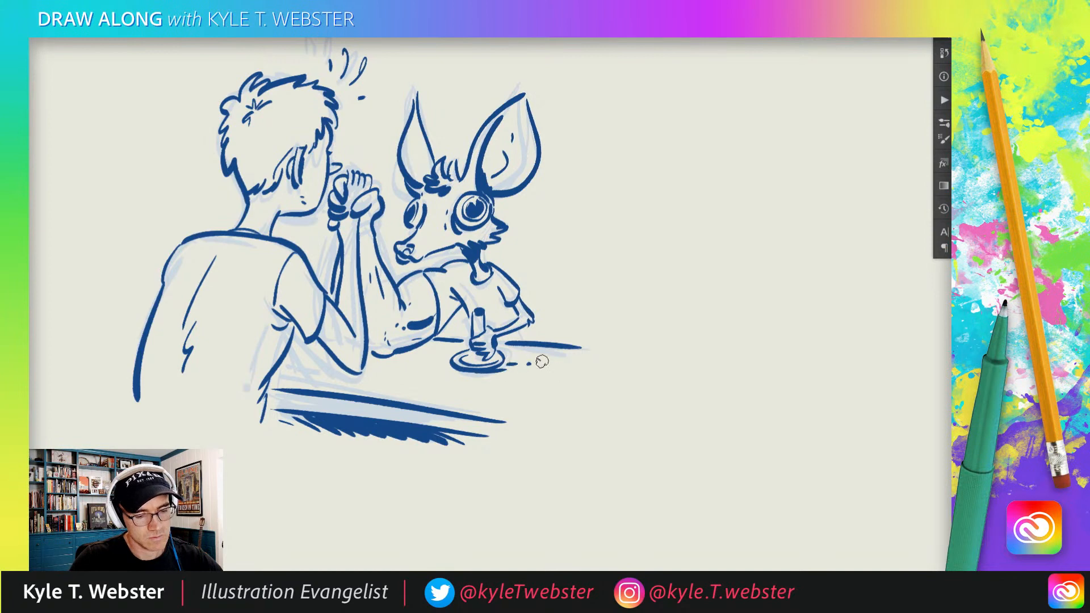
{"action": "left_click", "coordinate": [433, 364]}
{"action": "mouse_move", "coordinate": [422, 352]}
{"action": "left_mouse_down"}
{"action": "mouse_move", "coordinate": [388, 367]}
{"action": "mouse_move", "coordinate": [386, 347]}
{"action": "mouse_move", "coordinate": [331, 374]}
{"action": "left_mouse_up"}
{"action": "left_click", "coordinate": [390, 365]}
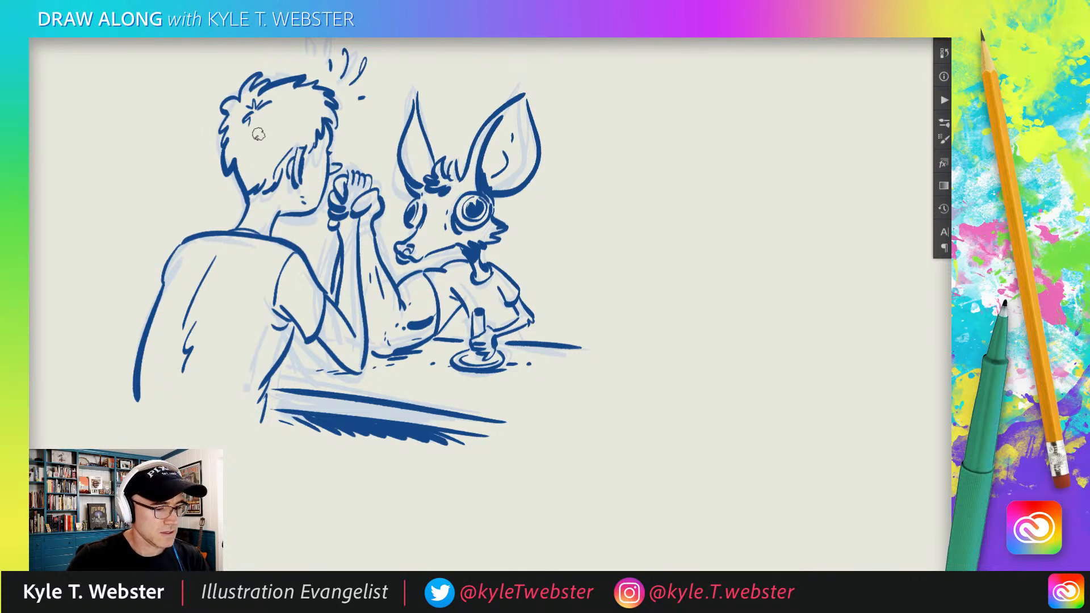
Step: Add short texture strokes and flecks to the crown and back of the human's hair
{"action": "left_click_drag", "start_coordinate": [215, 241], "coordinate": [243, 285]}
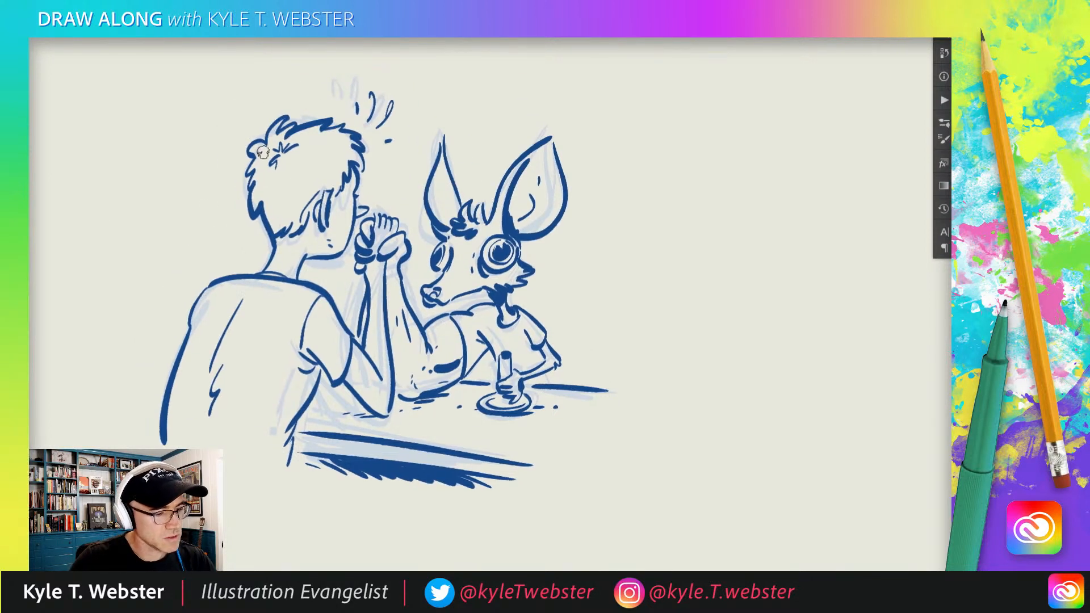
{"action": "left_click_drag", "start_coordinate": [268, 152], "coordinate": [259, 159]}
{"action": "left_click_drag", "start_coordinate": [266, 159], "coordinate": [261, 184]}
{"action": "left_click_drag", "start_coordinate": [272, 177], "coordinate": [271, 187]}
{"action": "left_click_drag", "start_coordinate": [278, 178], "coordinate": [281, 186]}
{"action": "left_click", "coordinate": [303, 142]}
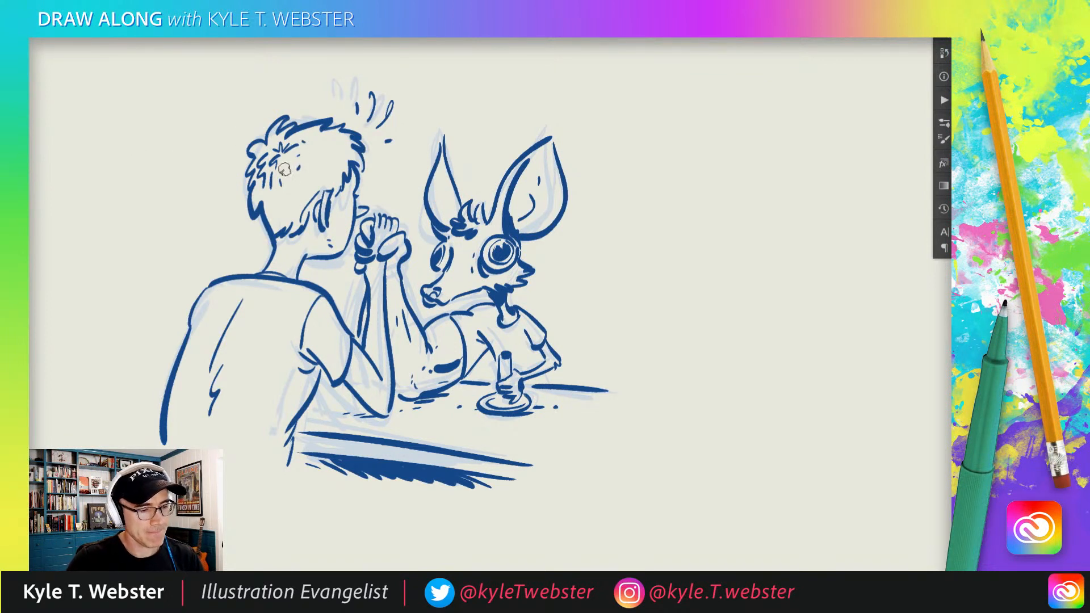
Step: Add a short vertical line beneath the animal's resting elbow and a small detail stroke on its shirt near the sleeve
{"action": "left_click_drag", "start_coordinate": [289, 234], "coordinate": [256, 230]}
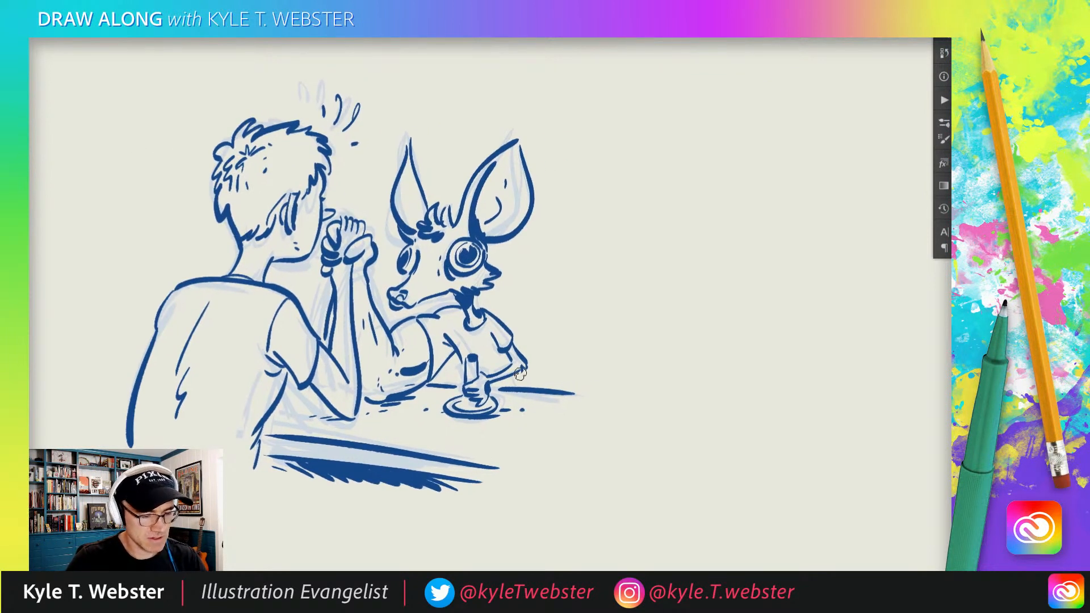
{"action": "left_click_drag", "start_coordinate": [521, 374], "coordinate": [522, 387]}
{"action": "mouse_move", "coordinate": [486, 314]}
{"action": "left_mouse_down"}
{"action": "mouse_move", "coordinate": [468, 335]}
{"action": "mouse_move", "coordinate": [460, 312]}
{"action": "mouse_move", "coordinate": [451, 332]}
{"action": "mouse_move", "coordinate": [487, 338]}
{"action": "left_mouse_up"}
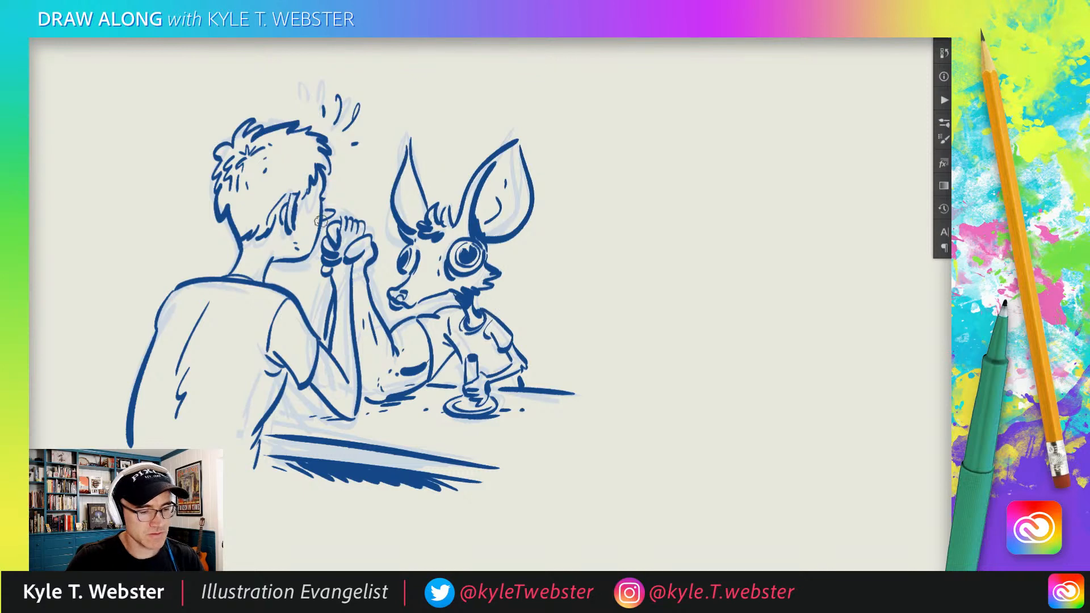
Step: Add small curved motion marks just above the two clasped hands
{"action": "key", "text": "ctrl+minus"}
{"action": "mouse_move", "coordinate": [201, 301]}
{"action": "left_mouse_down"}
{"action": "mouse_move", "coordinate": [268, 255]}
{"action": "mouse_move", "coordinate": [323, 341]}
{"action": "left_mouse_up"}
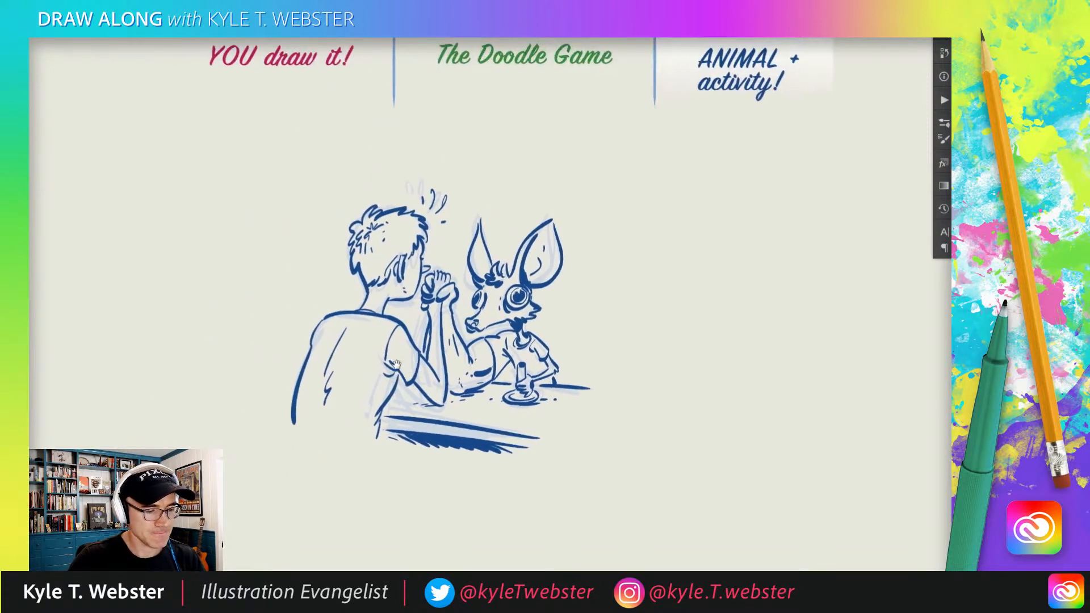
{"action": "left_click_drag", "start_coordinate": [453, 282], "coordinate": [433, 286]}
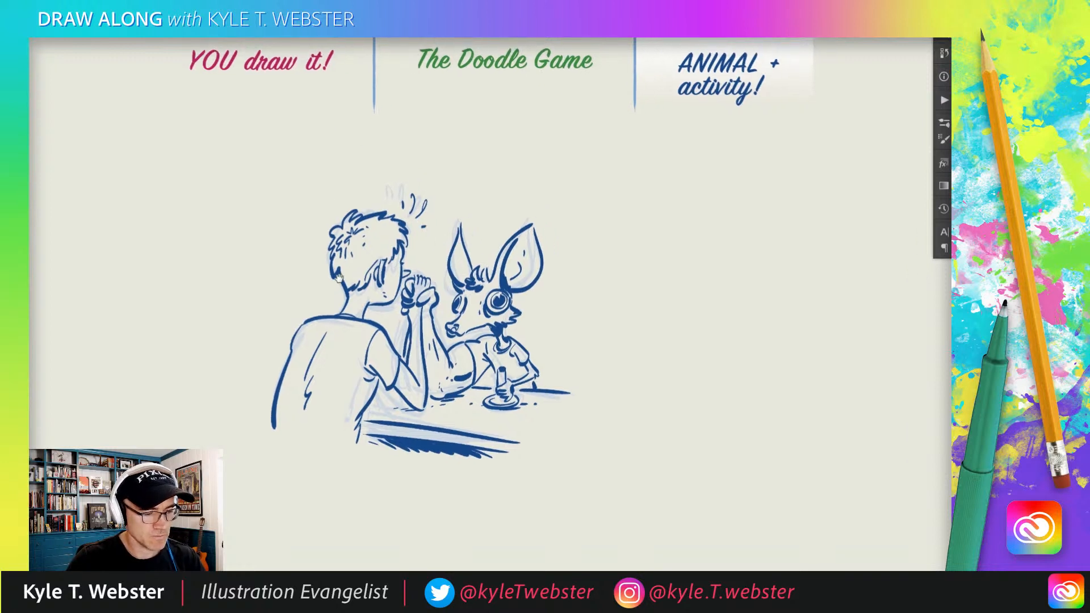
{"action": "left_click_drag", "start_coordinate": [339, 278], "coordinate": [343, 275]}
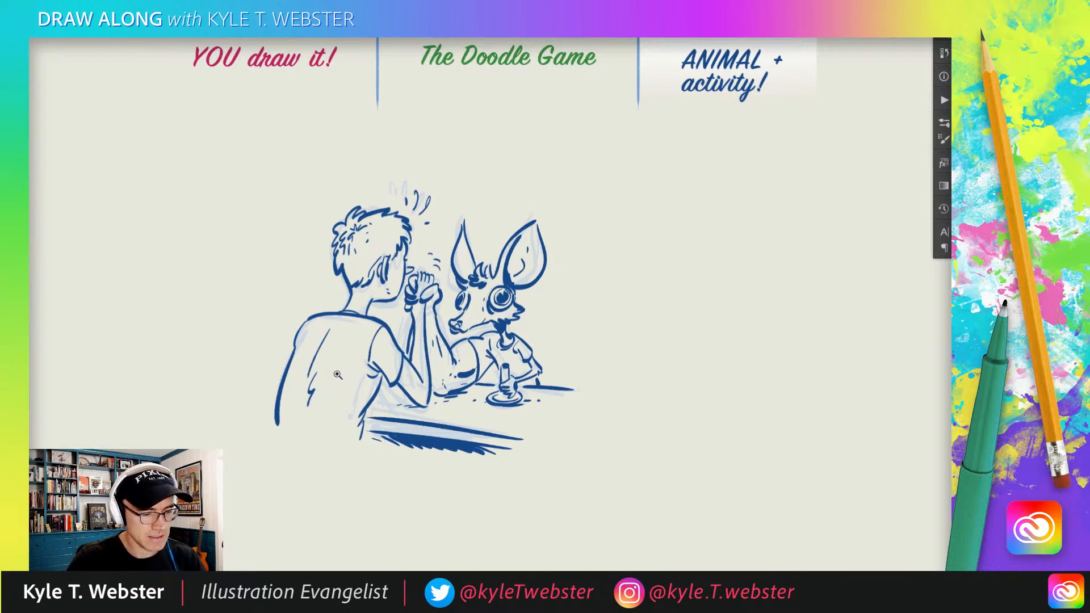
{"action": "left_click", "coordinate": [446, 321]}
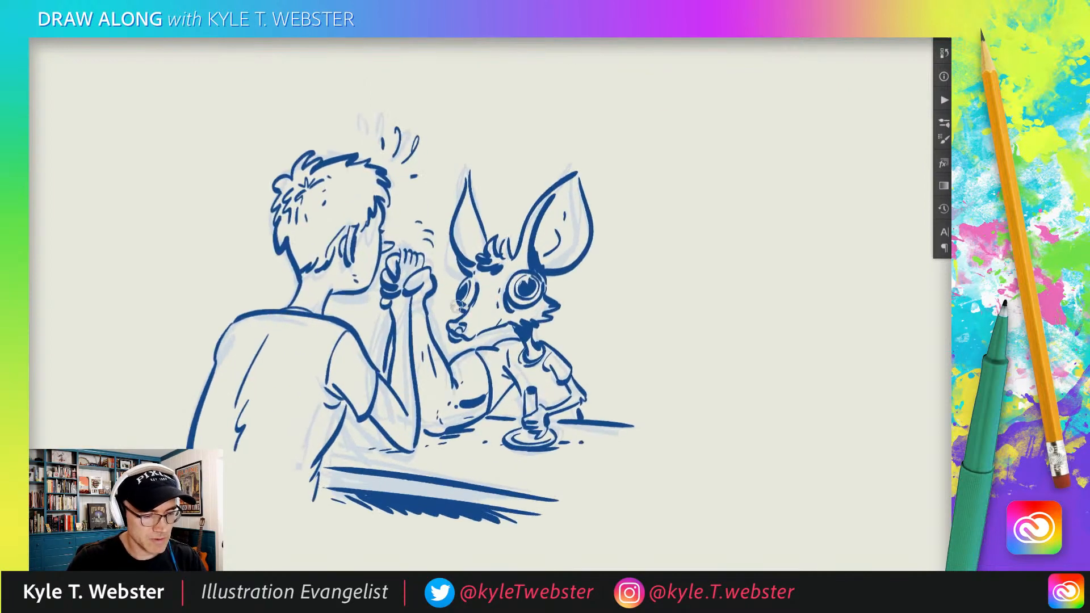